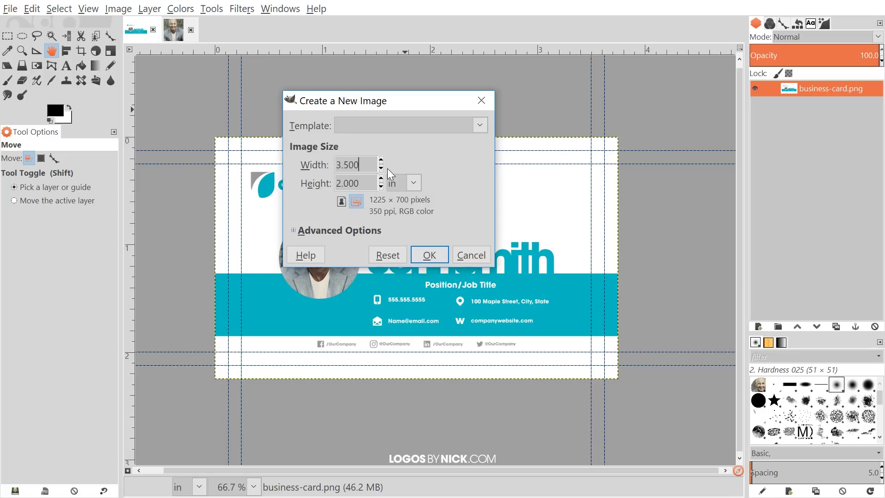
- Set the new image's width to 3.751 in and its height to 2.25 in
key("BackSpace")
key("BackSpace")
key("BackSpace")
type("751")
key("Tab")
key("shift+Left")
key("shift+Left")
key("shift+Left")
type("25")
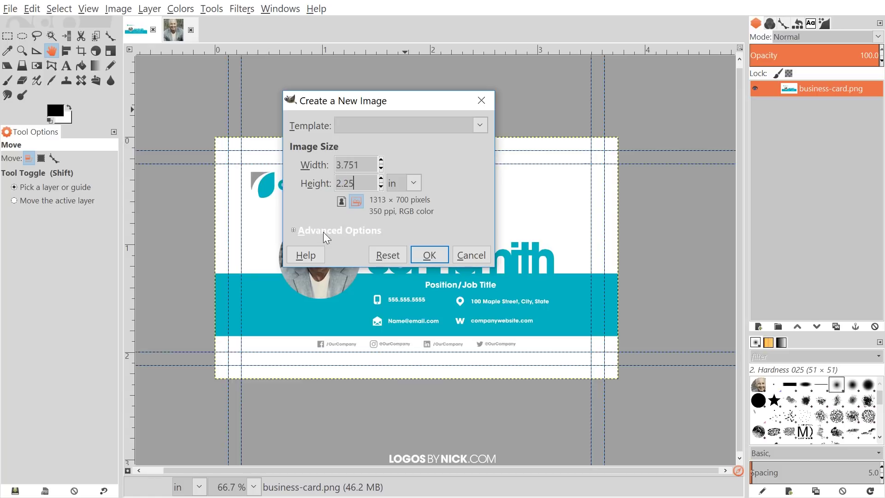
- Check the advanced options for a resolution of 350 pixels/in on both axes, and create the new image
left_click(327, 232)
left_click_drag(387, 104, 398, 77)
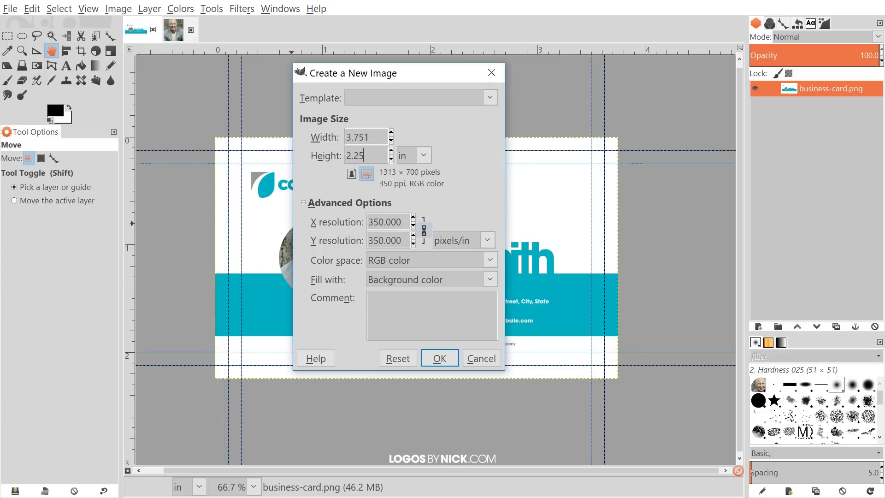
left_click(385, 222)
left_click(385, 240)
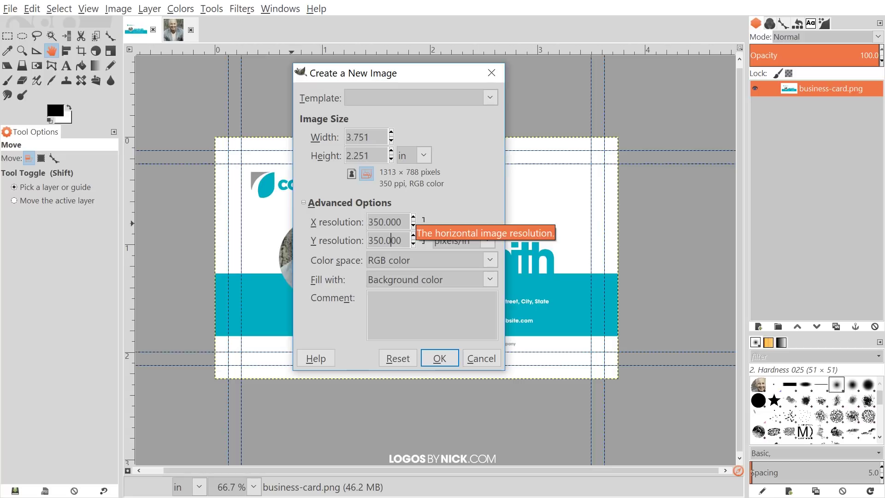
left_click(436, 358)
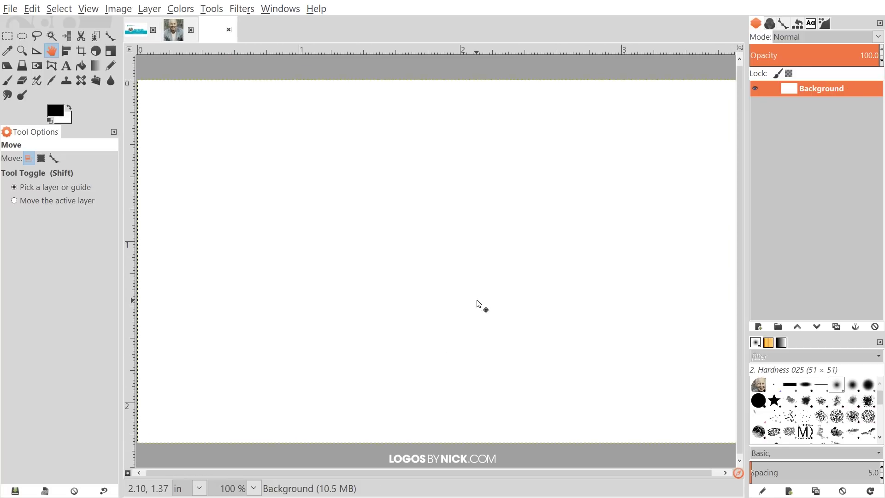
scroll(477, 302, "down", 1)
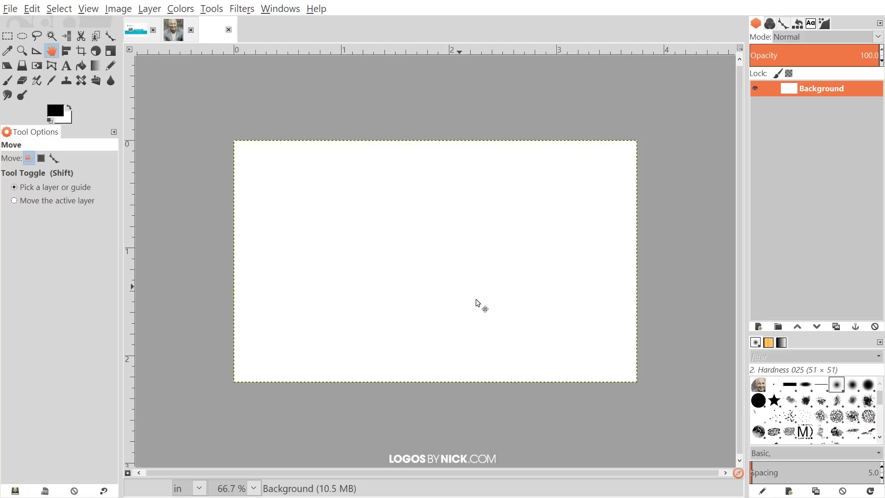
scroll(434, 240, "left", 1)
scroll(448, 249, "right", 1)
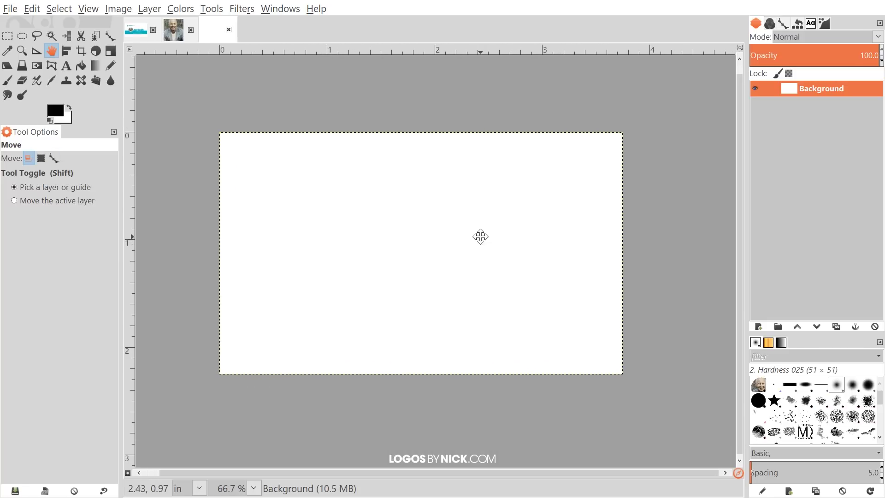
scroll(478, 237, "up", 1)
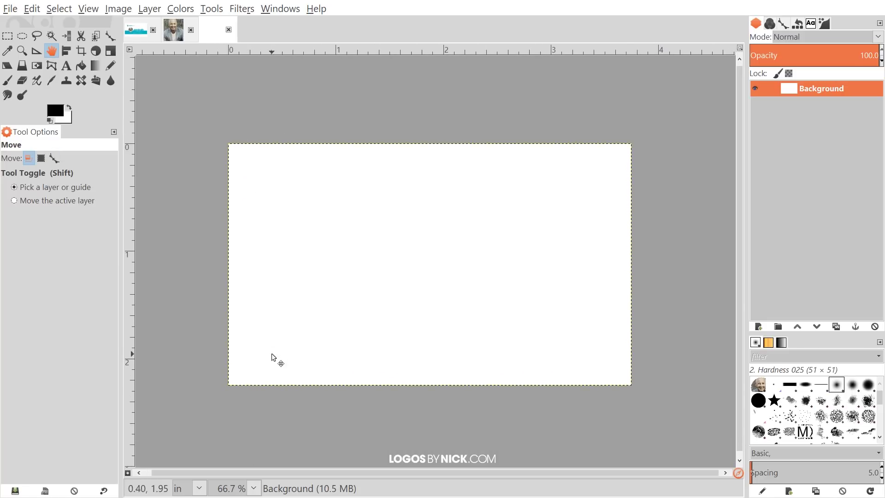
scroll(447, 201, "right", 1)
scroll(450, 200, "left", 1)
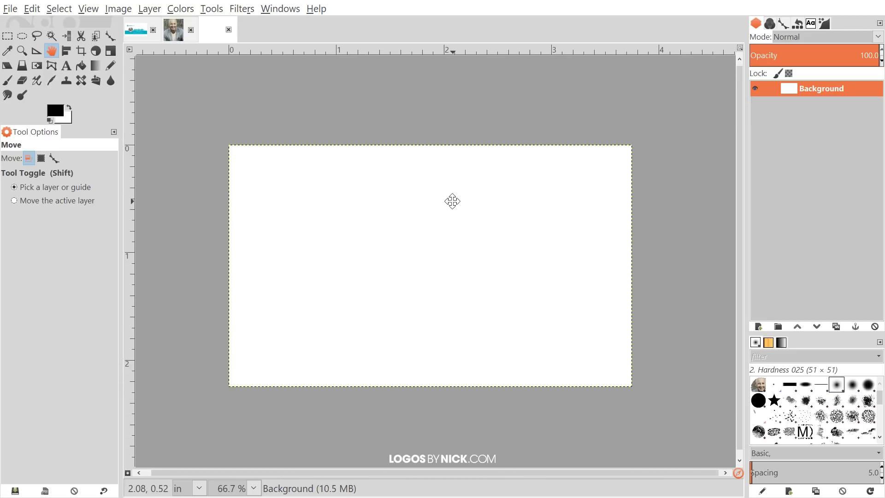
scroll(447, 199, "right", 1)
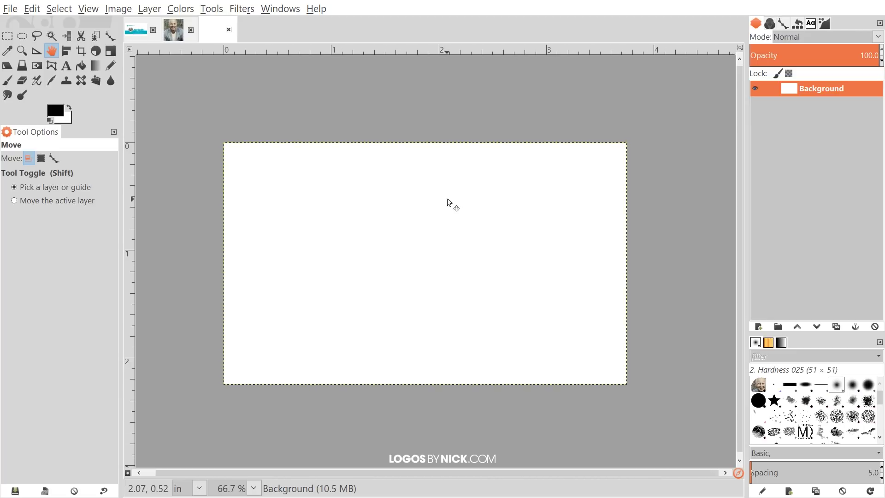
- Start a new layer and switch its size units to inches
left_click(759, 328)
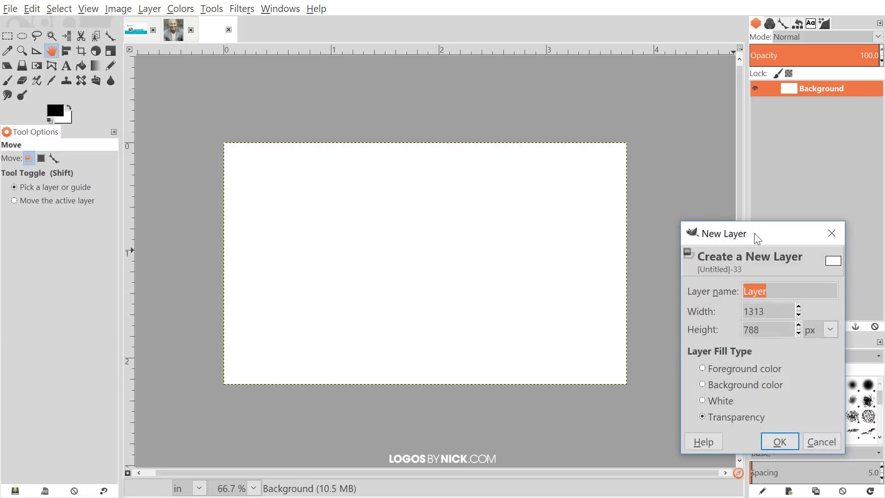
left_click_drag(752, 237, 435, 80)
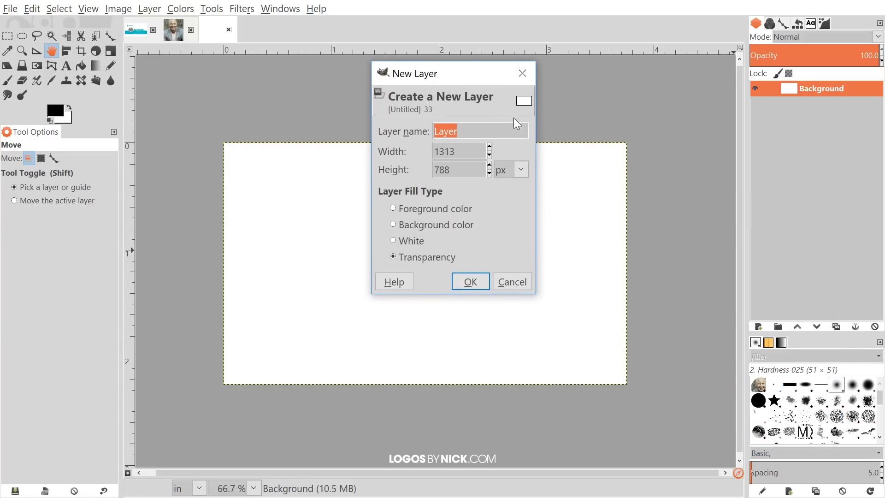
left_click(525, 177)
left_click(510, 230)
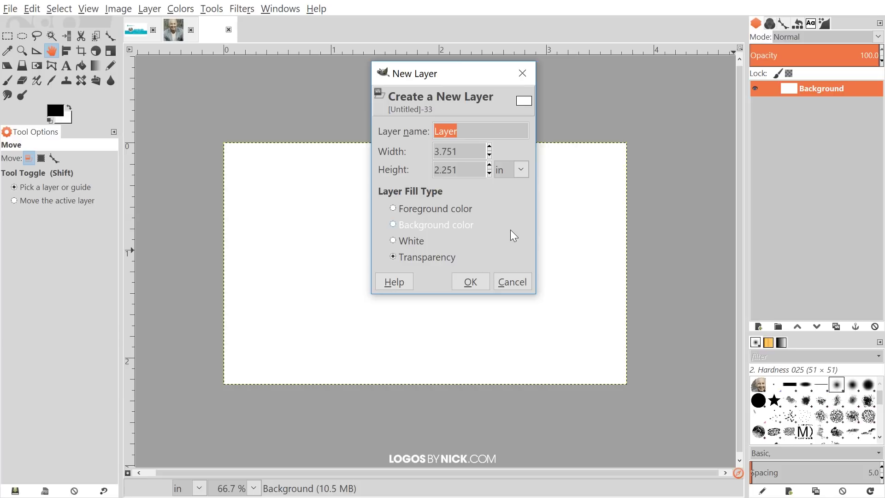
- Create the layer 3.5 in wide and 2 in high, filled with white
key("Tab")
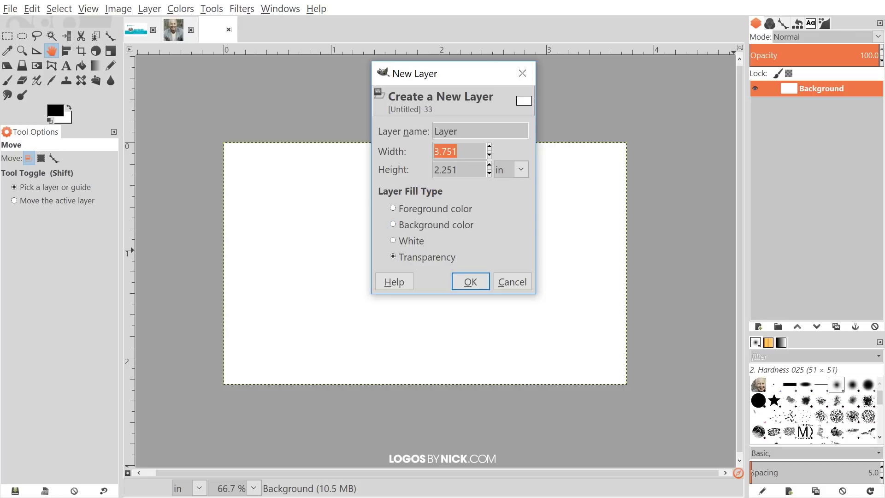
key("BackSpace")
type("3.5")
key("Tab")
key("ctrl+a")
type("2")
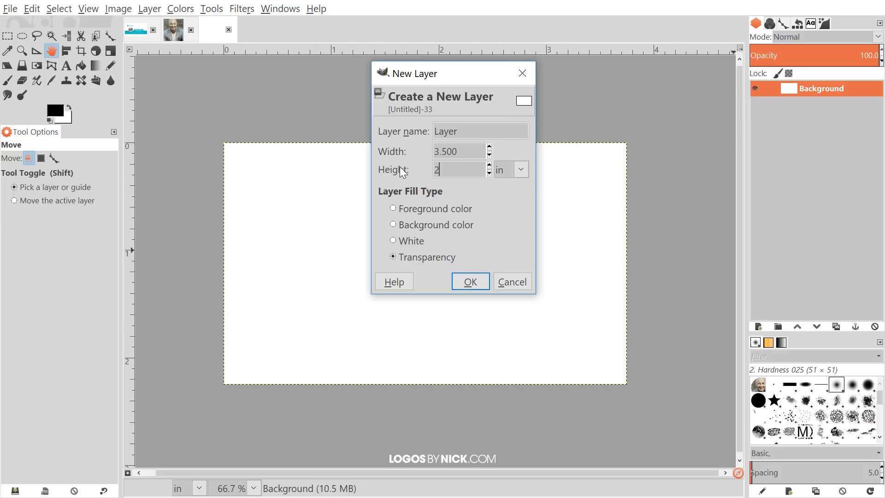
key("shift+Tab")
left_click(393, 239)
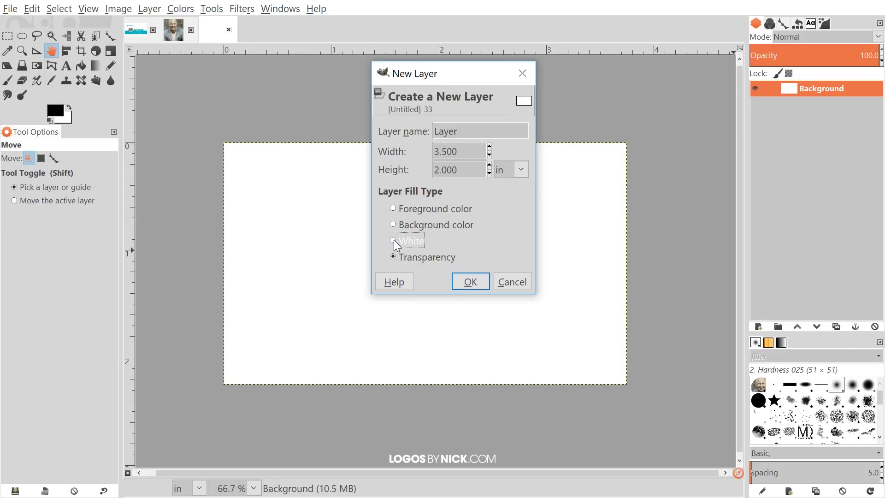
left_click(471, 281)
scroll(472, 276, "right", 1)
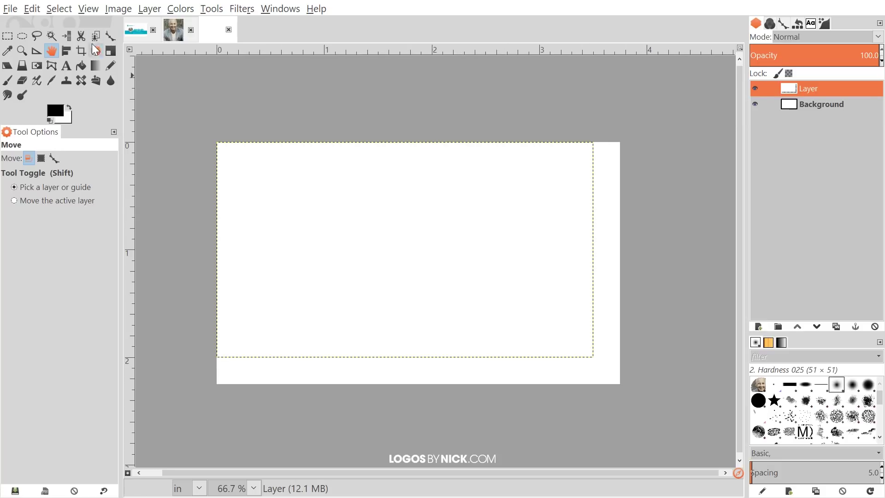
- Align the smaller white layer to the horizontal and vertical center of the canvas, relative to the image
left_click(66, 50)
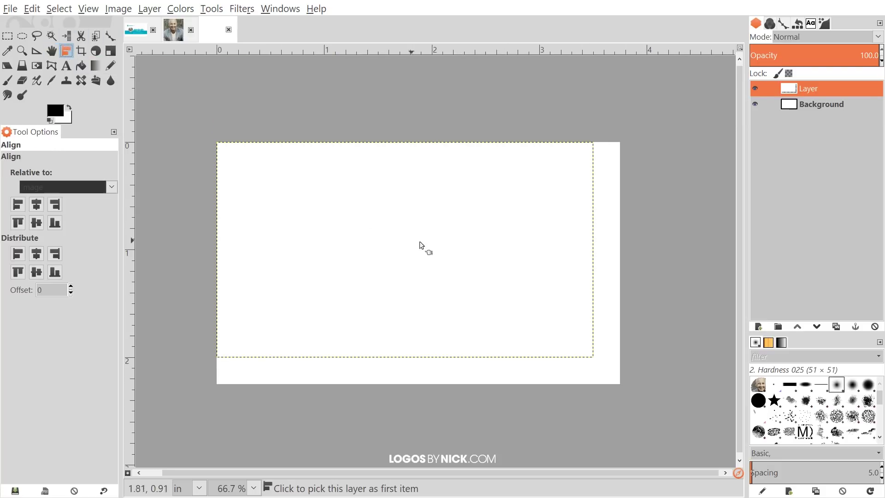
left_click(405, 184)
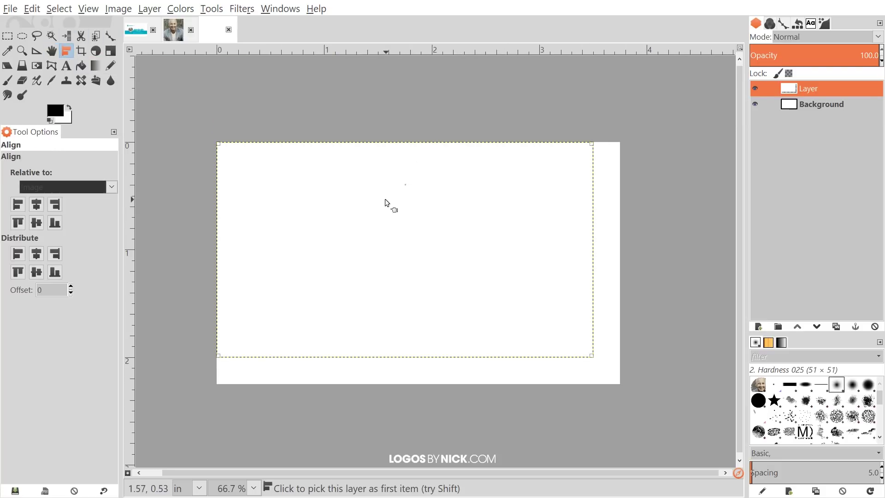
left_click(46, 187)
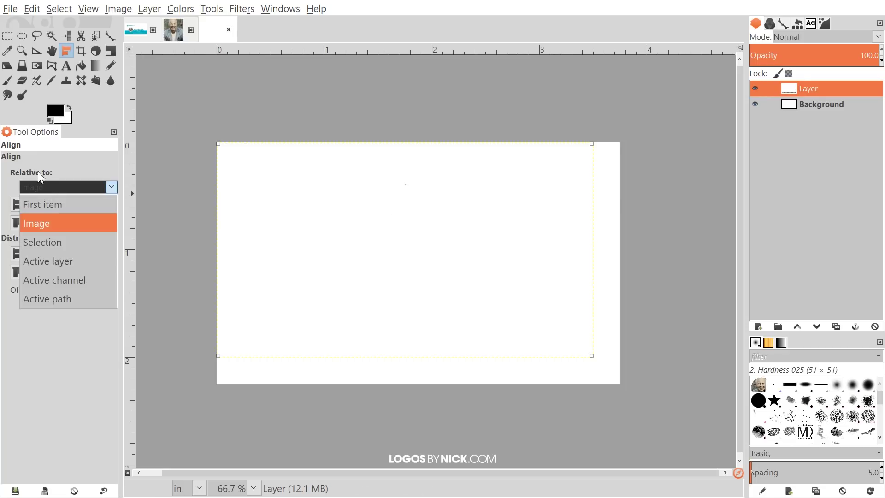
left_click(42, 219)
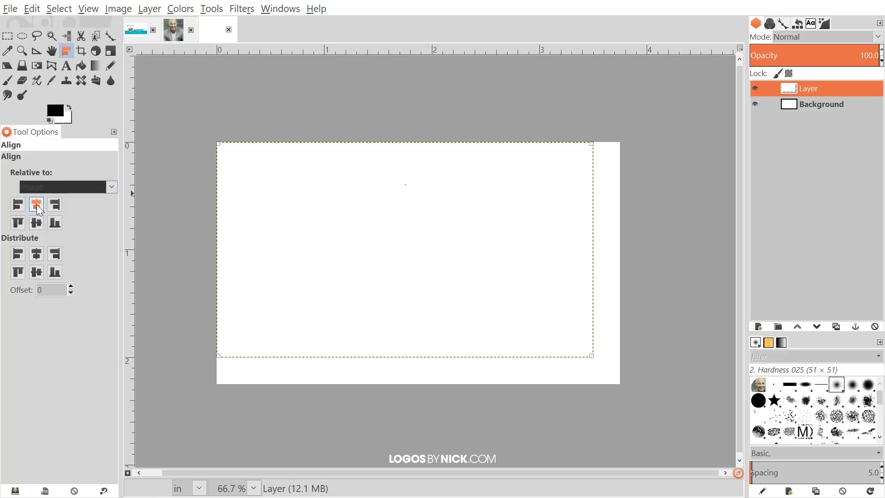
left_click(36, 205)
left_click(36, 222)
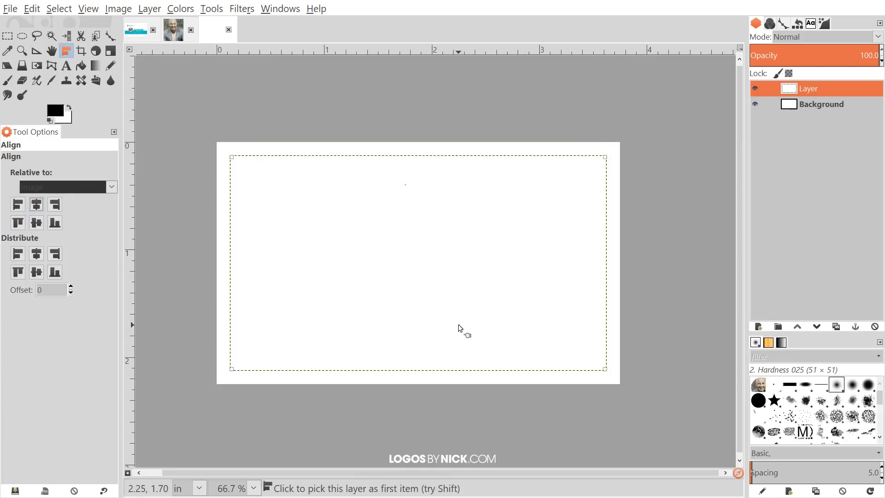
- Make a selection from the smaller layer's alpha, and delete that layer
left_click(56, 48)
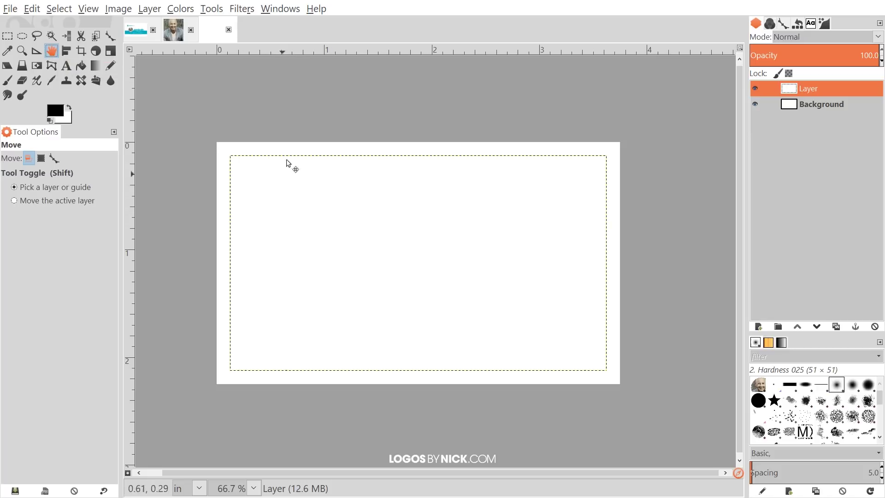
scroll(590, 369, "up", 1)
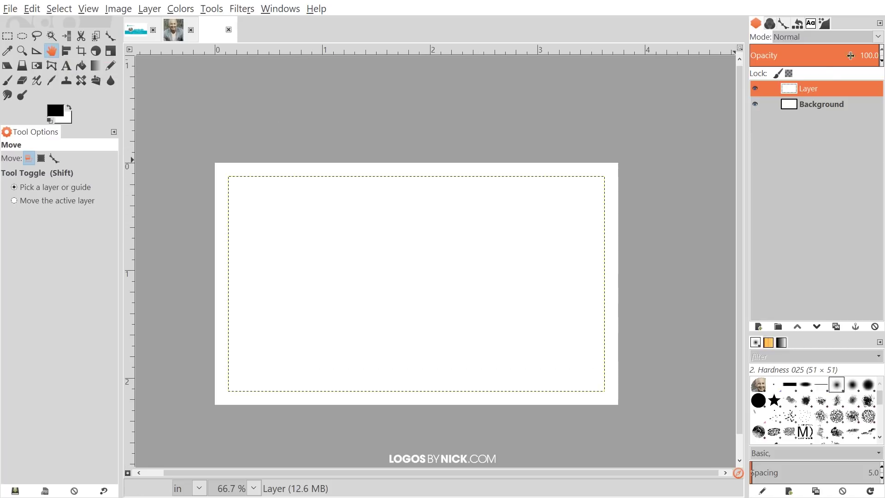
right_click(804, 88)
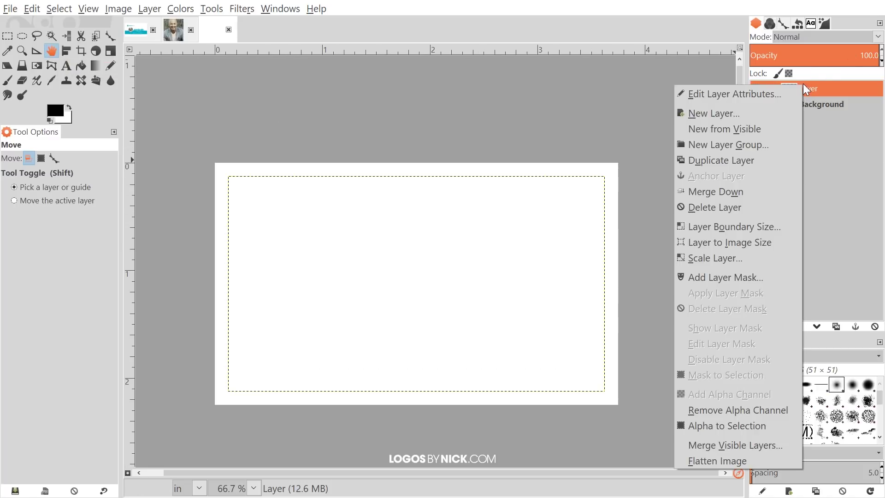
left_click(713, 425)
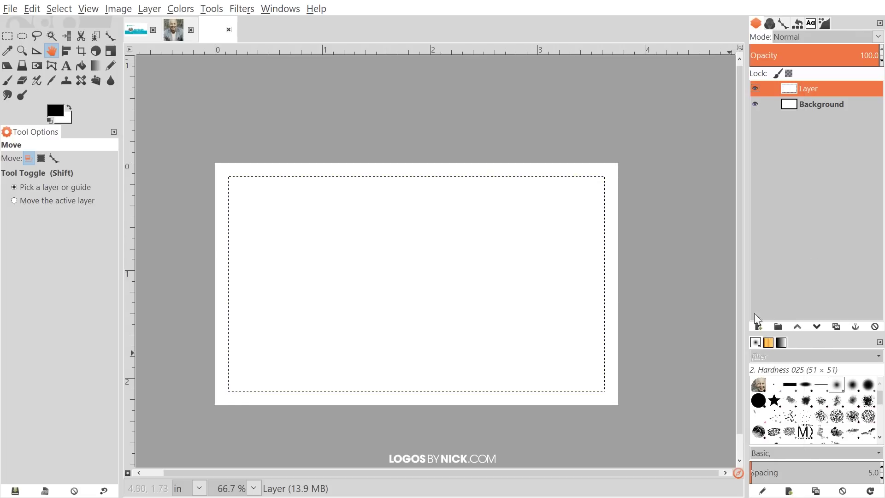
left_click(876, 327)
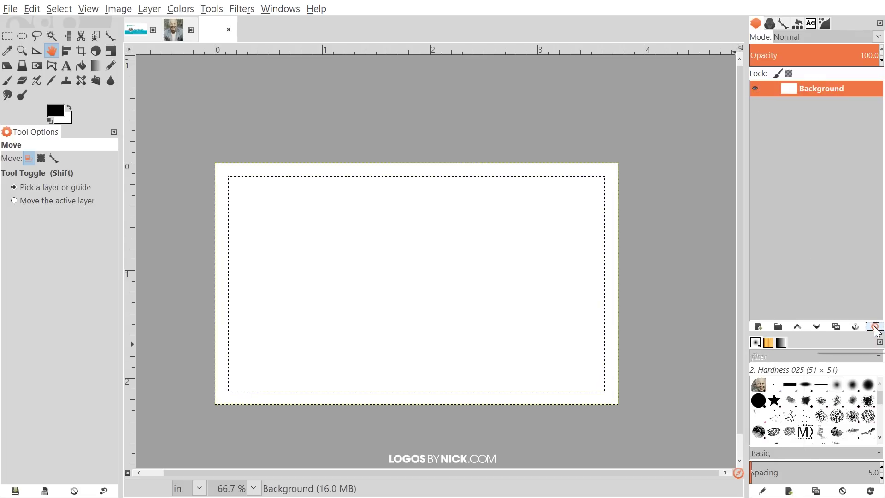
- Create new guides from the selection, and clear the selection
left_click(118, 8)
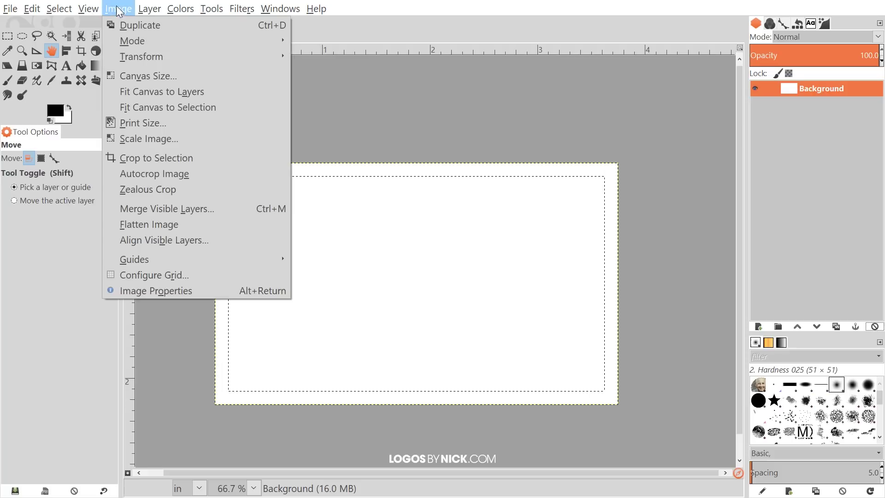
mouse_move(171, 263)
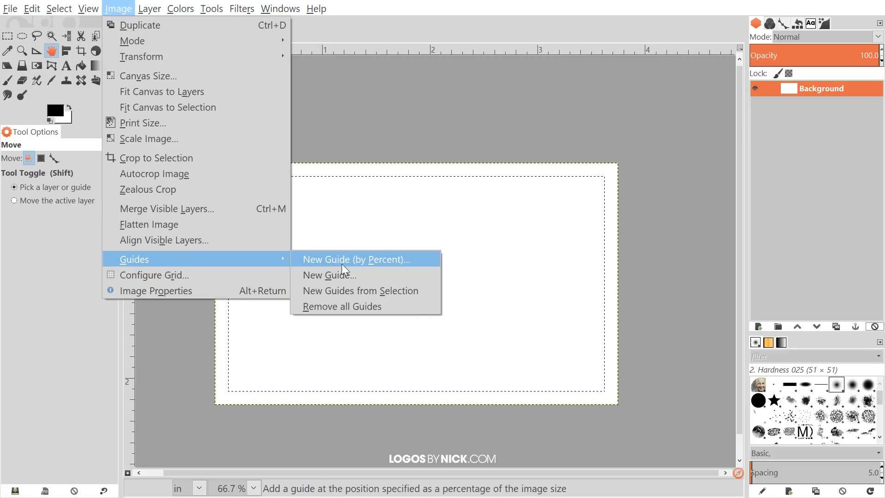
left_click(361, 291)
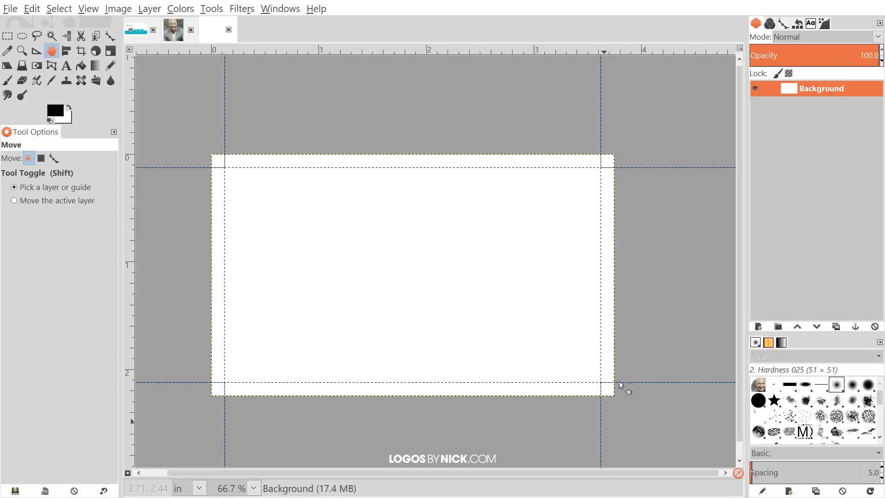
left_click(81, 8)
mouse_move(60, 8)
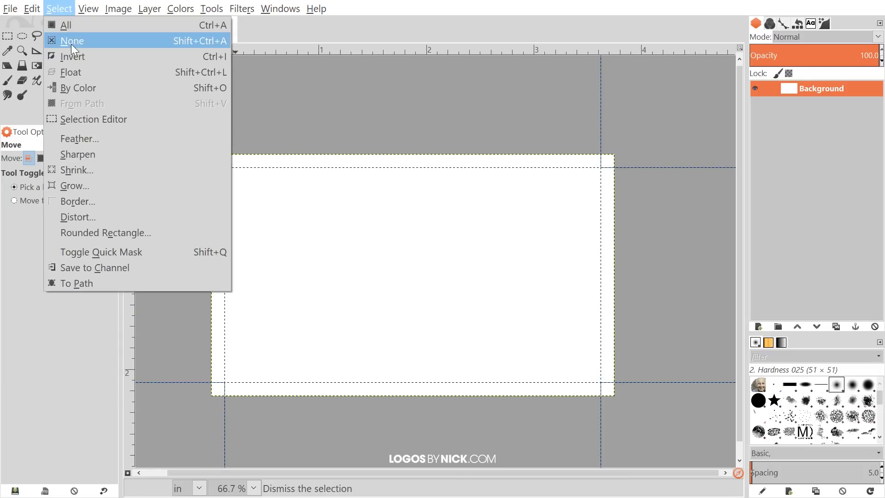
left_click(73, 41)
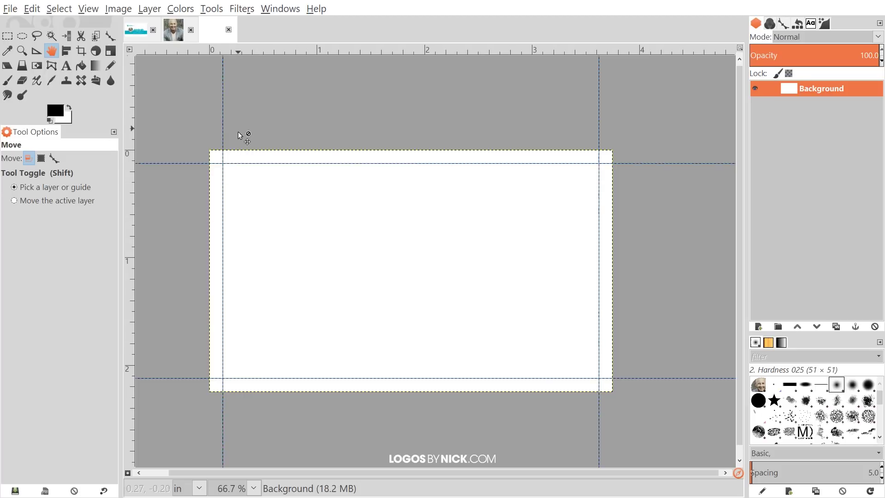
- Compare the blank card's guides with those in the finished business-card.png image
scroll(547, 320, "left", 2)
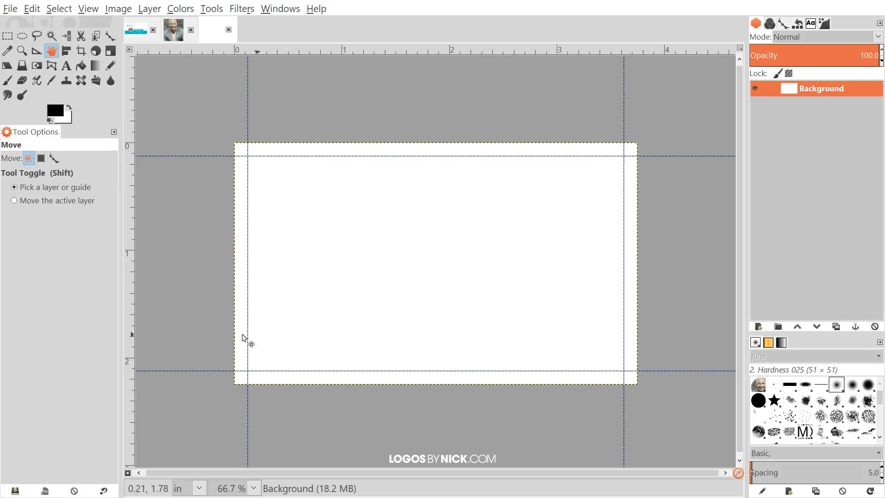
scroll(265, 315, "down", 1)
left_click(130, 30)
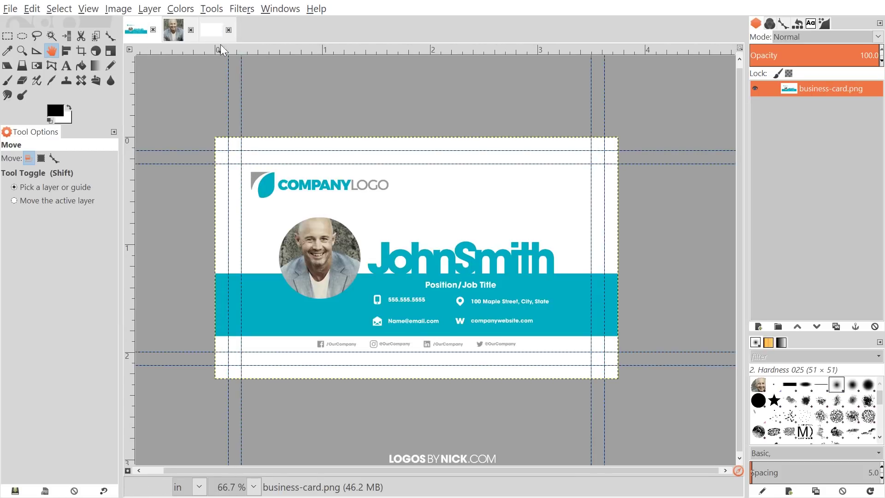
left_click(213, 31)
left_click(140, 28)
left_click(211, 29)
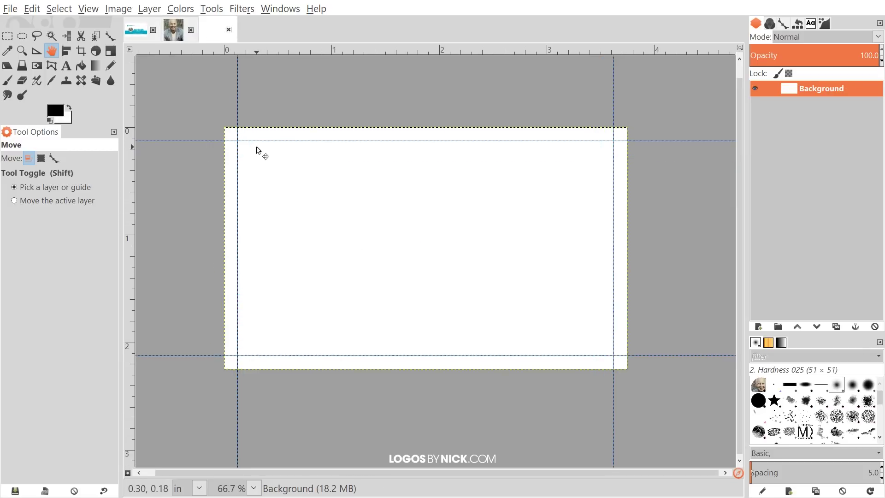
left_click_drag(256, 146, 249, 164)
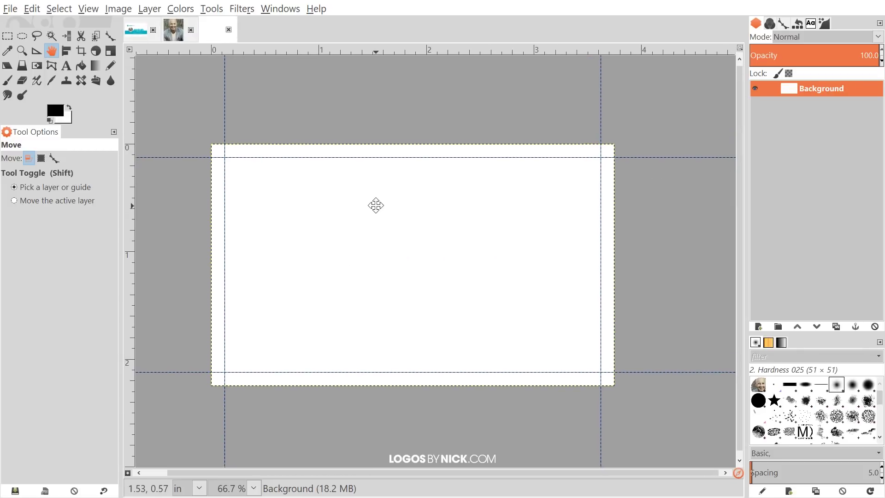
- Create a new white-filled layer 3.25 in wide and 1.75 in high
left_click(760, 328)
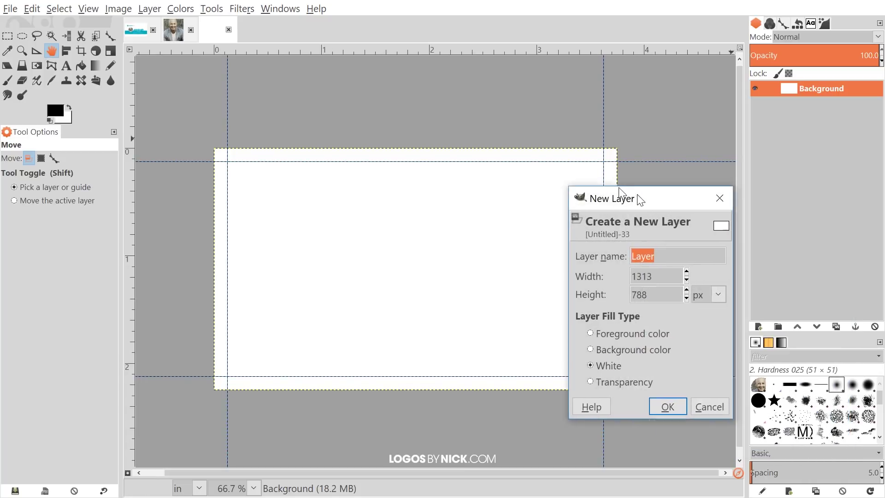
left_click_drag(640, 199, 466, 144)
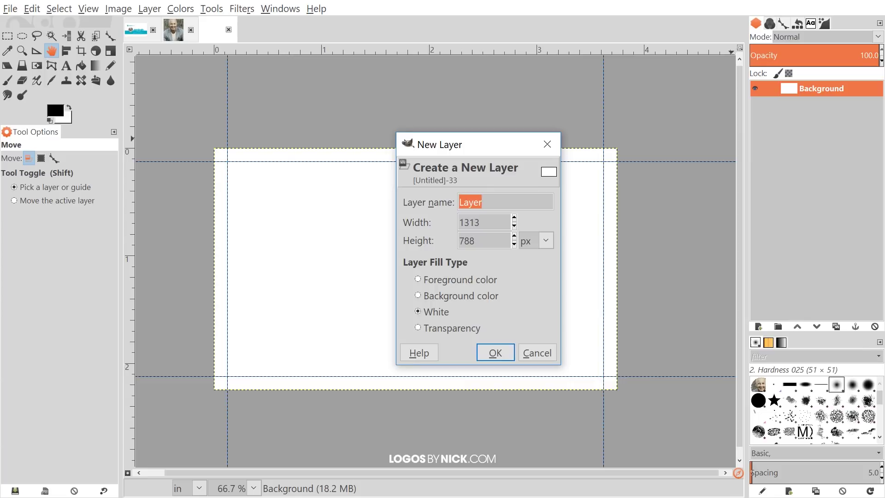
left_click(541, 241)
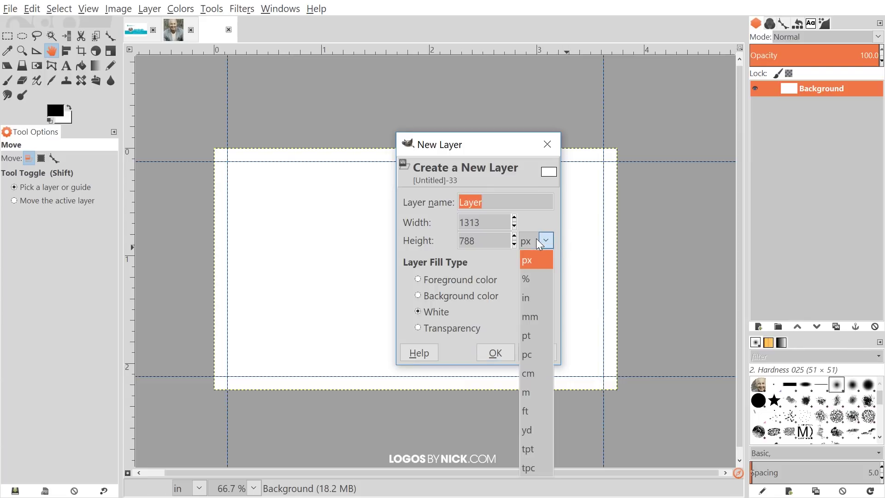
left_click(536, 298)
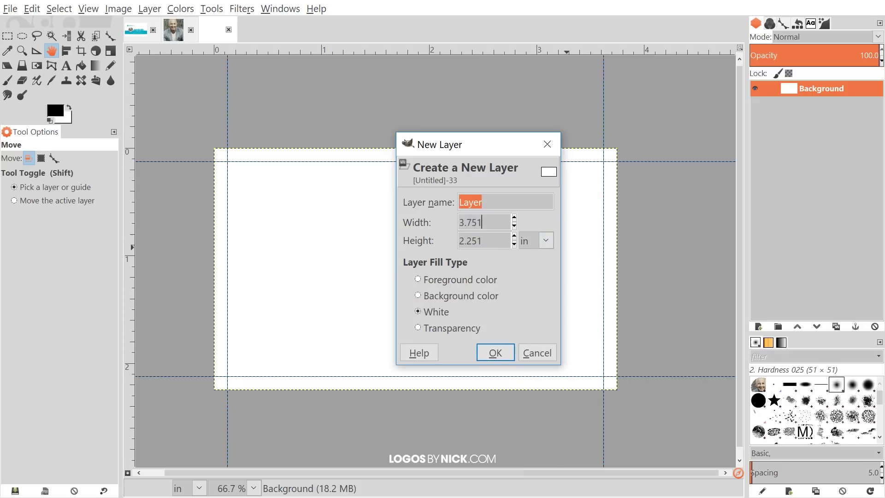
key("Tab")
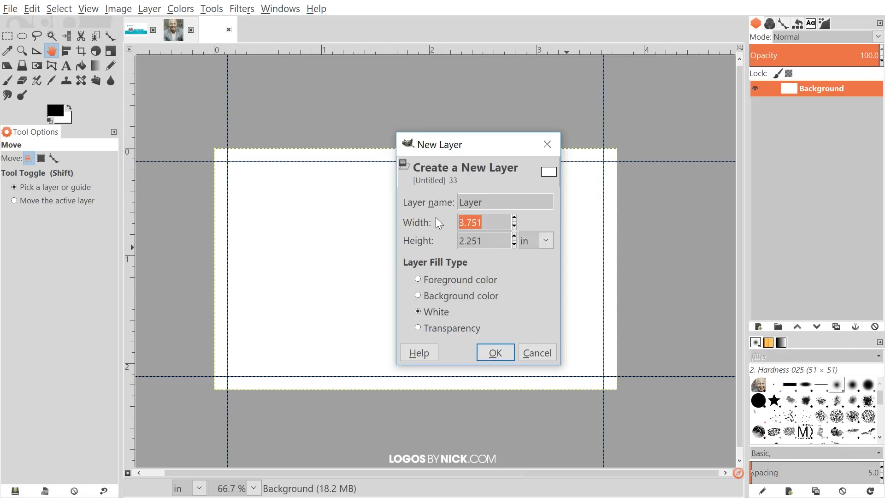
type("3.25")
key("Tab")
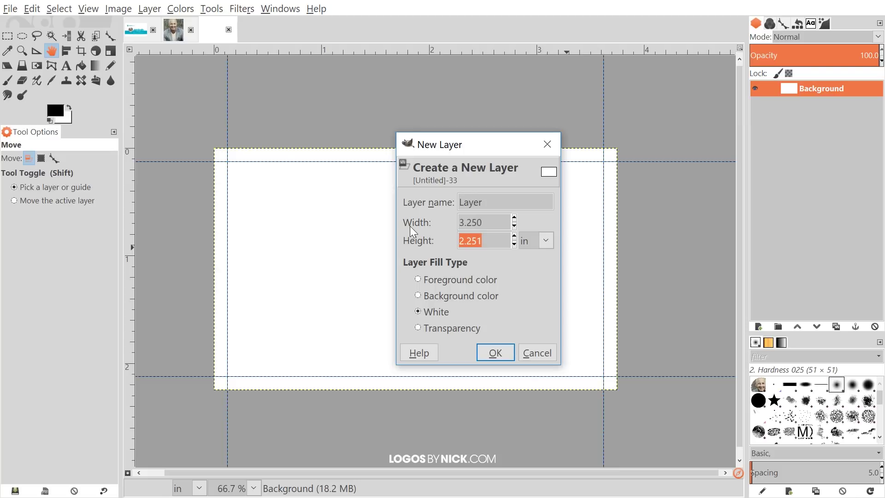
type("1.75")
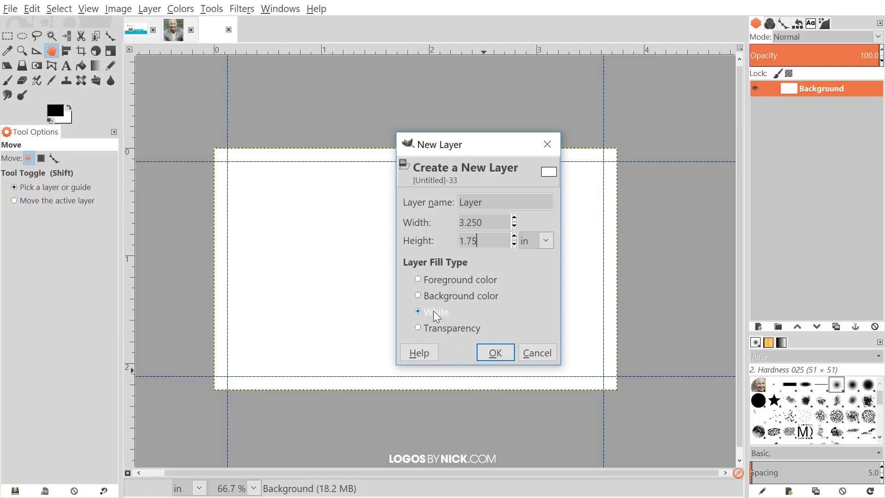
left_click(501, 349)
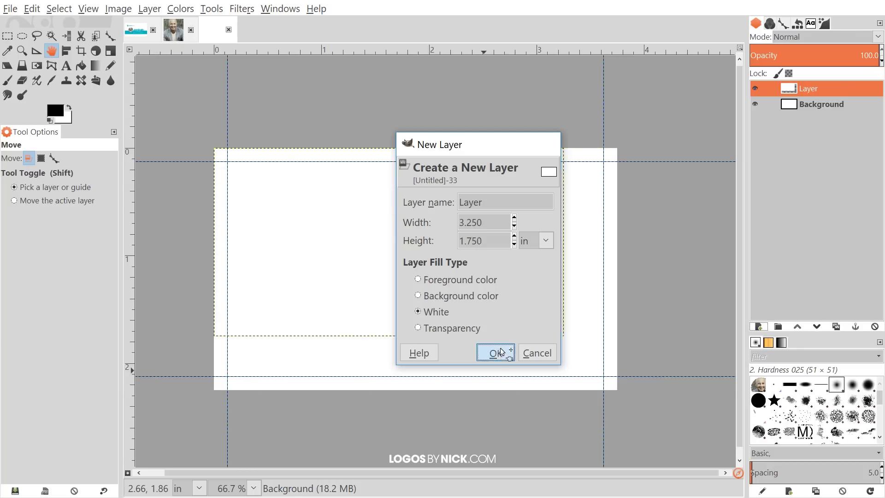
- Align the new white layer to the horizontal and vertical center of the canvas
left_click(67, 51)
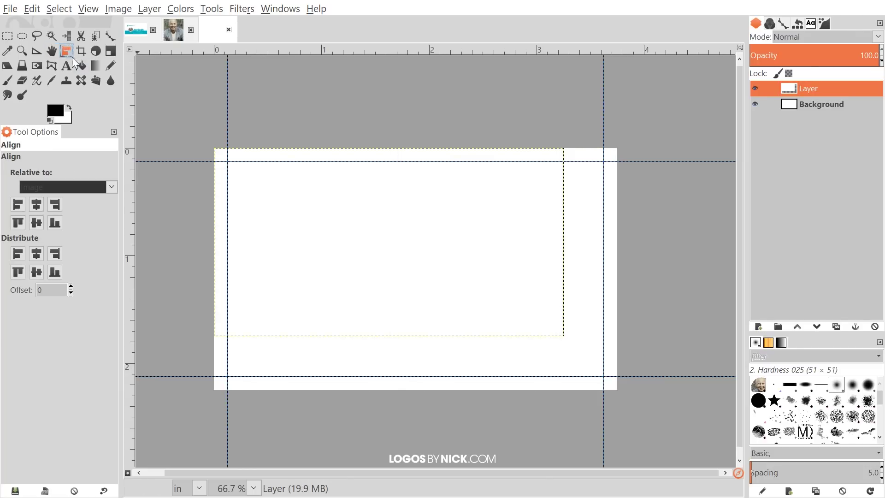
left_click(408, 196)
left_click(36, 204)
left_click(37, 222)
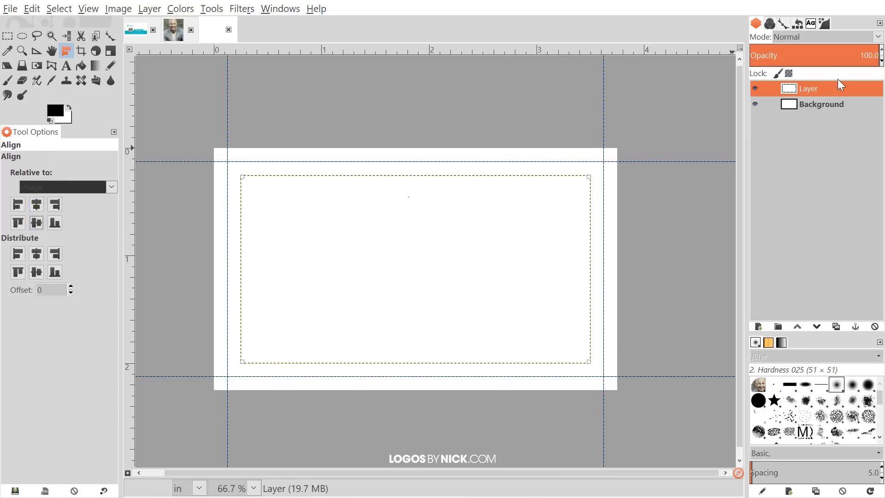
- Turn the centered white layer's alpha into a selection, and delete that layer
right_click(808, 90)
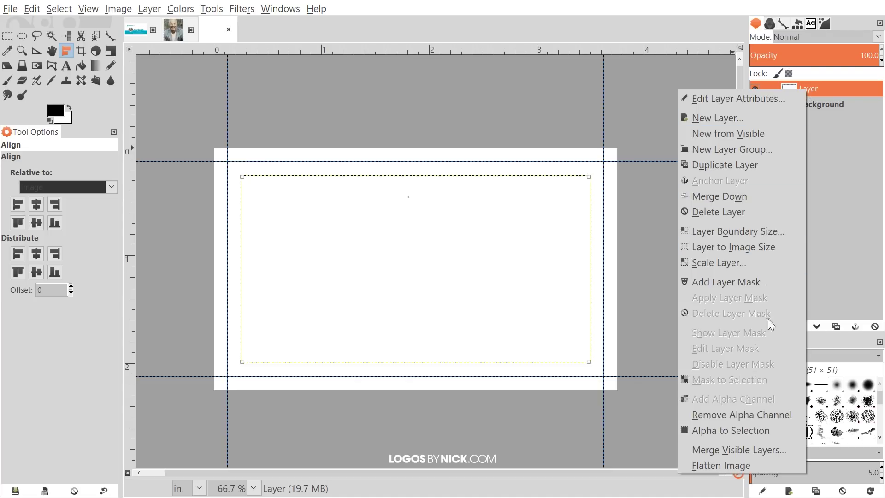
left_click(721, 431)
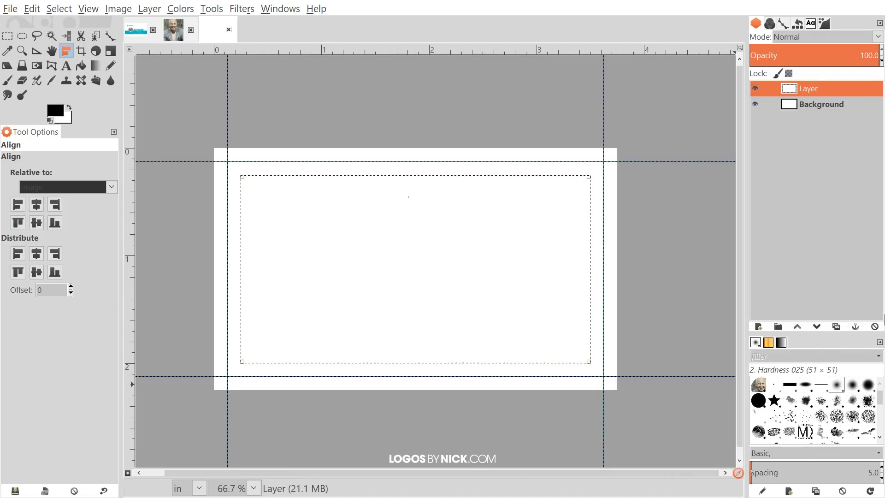
left_click(876, 326)
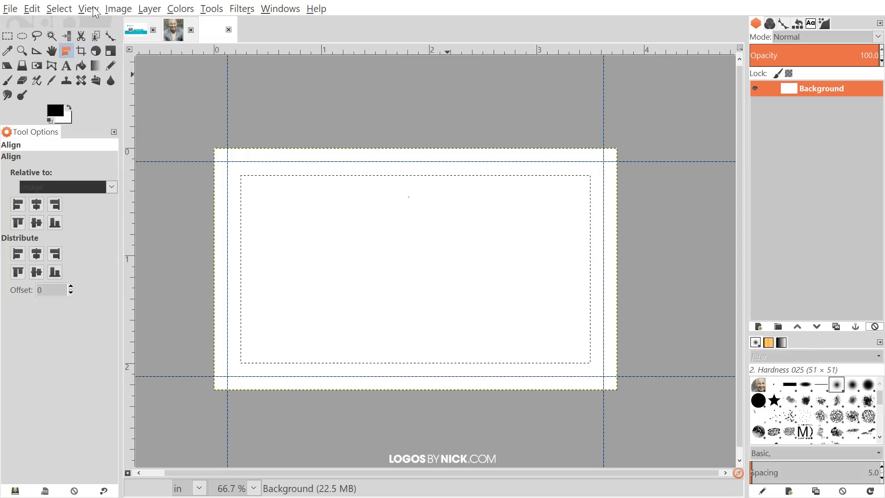
- Add a second, inner set of guides from the selection, and clear the selection
left_click(118, 9)
mouse_move(188, 261)
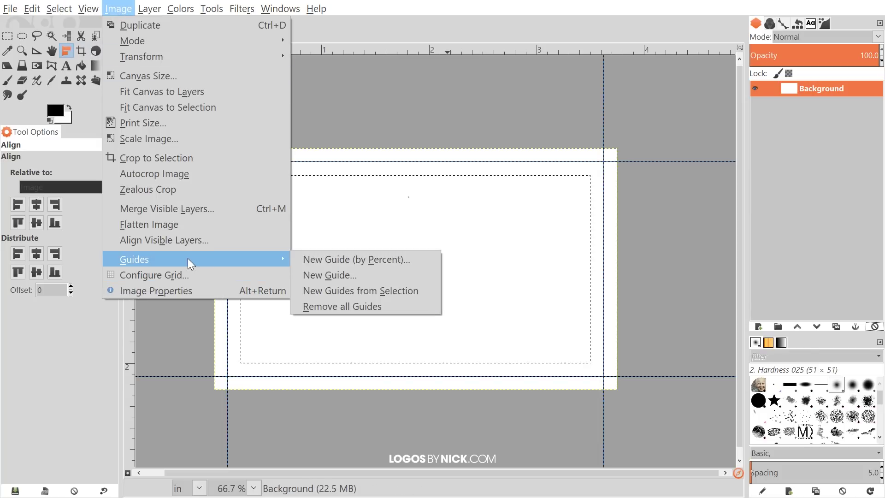
left_click(378, 291)
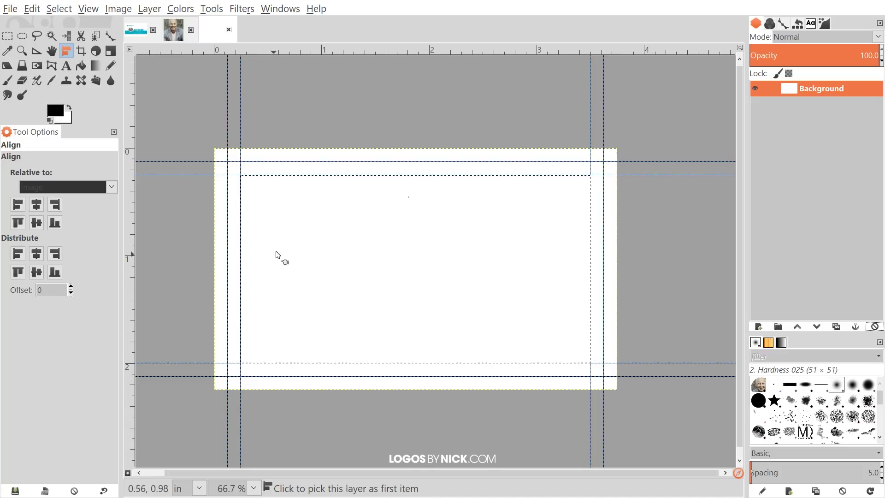
left_click(59, 9)
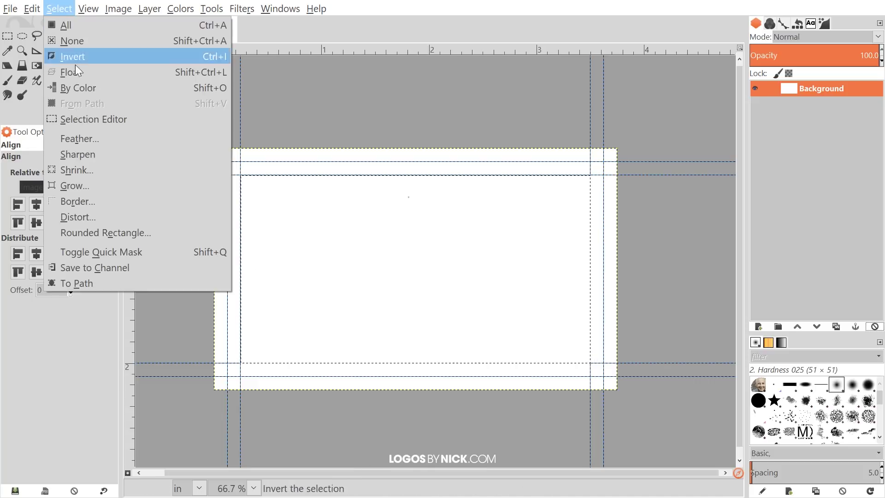
left_click(81, 40)
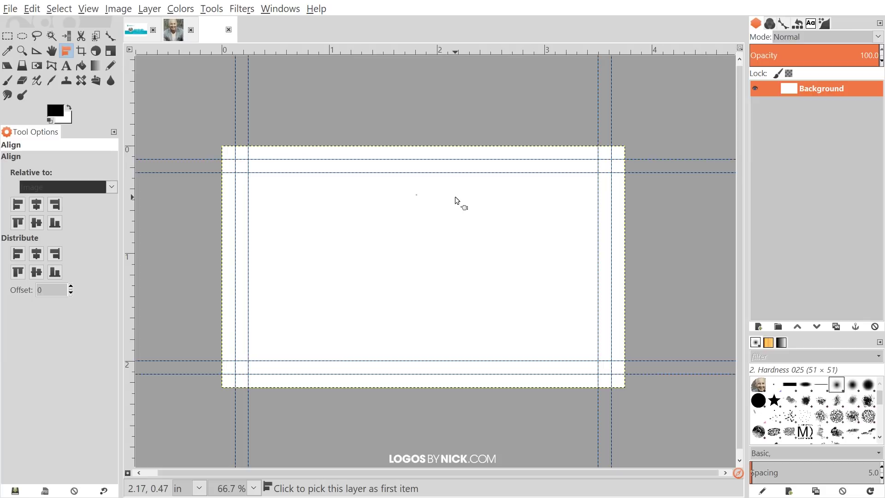
- Compare the blank card with the finished business card, and bring up the whole headshot.jpg photo
left_click(136, 32)
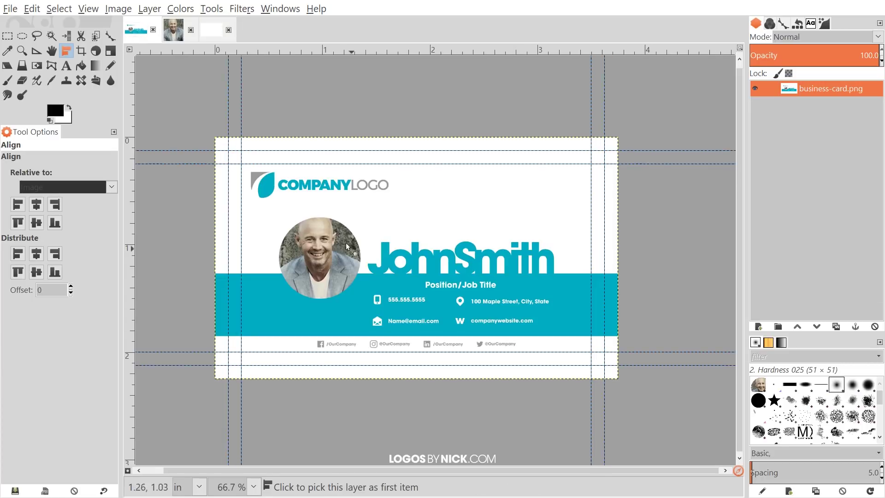
left_click(209, 32)
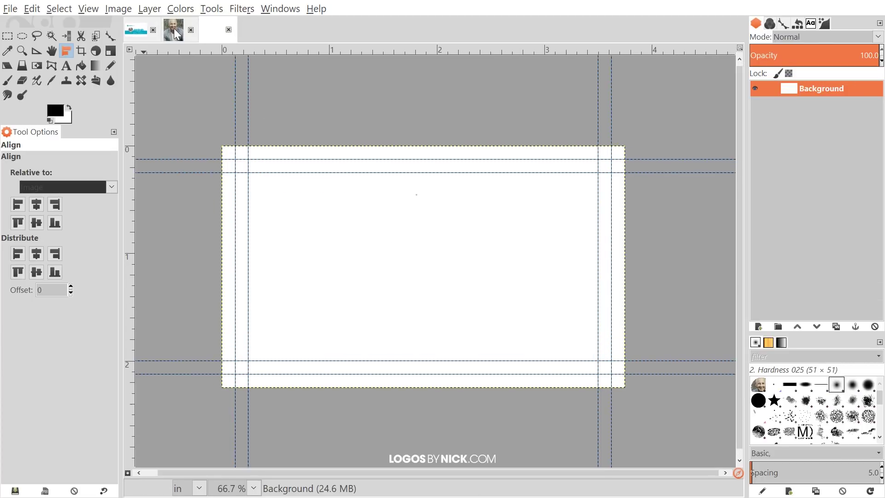
left_click(177, 35)
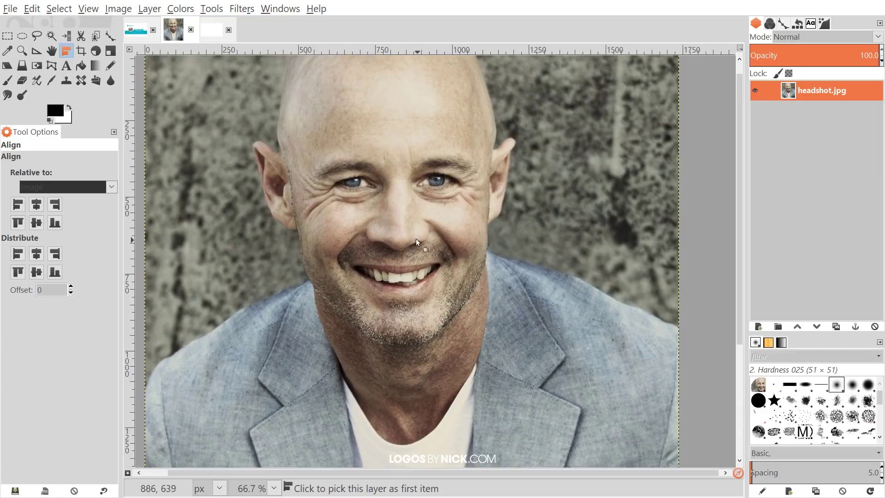
scroll(416, 239, "down", 2)
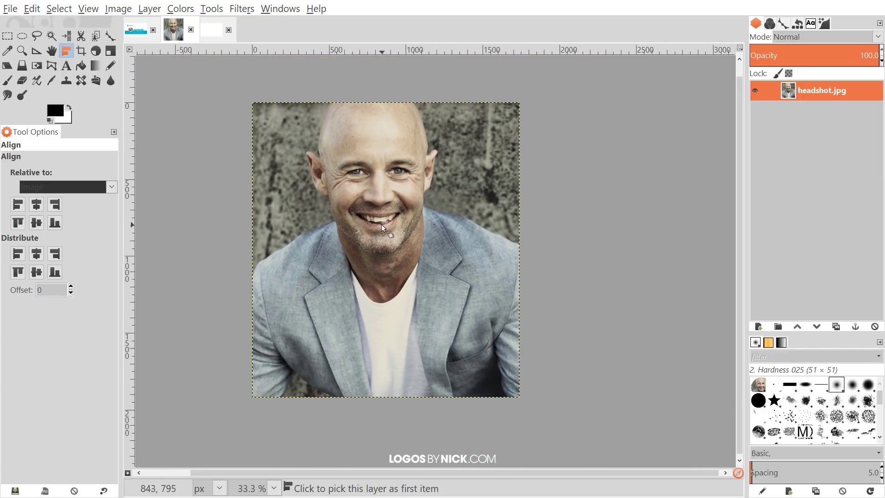
left_click_drag(382, 226, 398, 236)
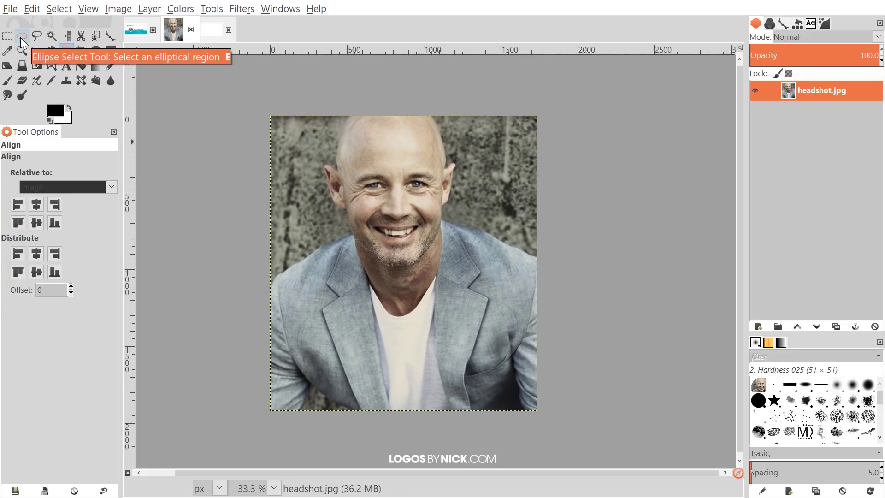
- Draw a 1:1 circular selection about 1185 px in diameter and place it around the man's head in headshot.jpg
left_click(21, 36)
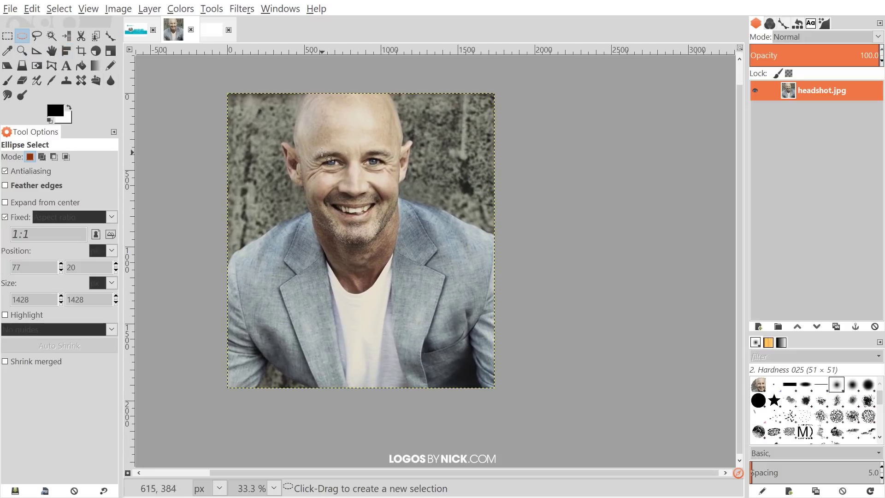
left_click_drag(305, 133, 454, 316)
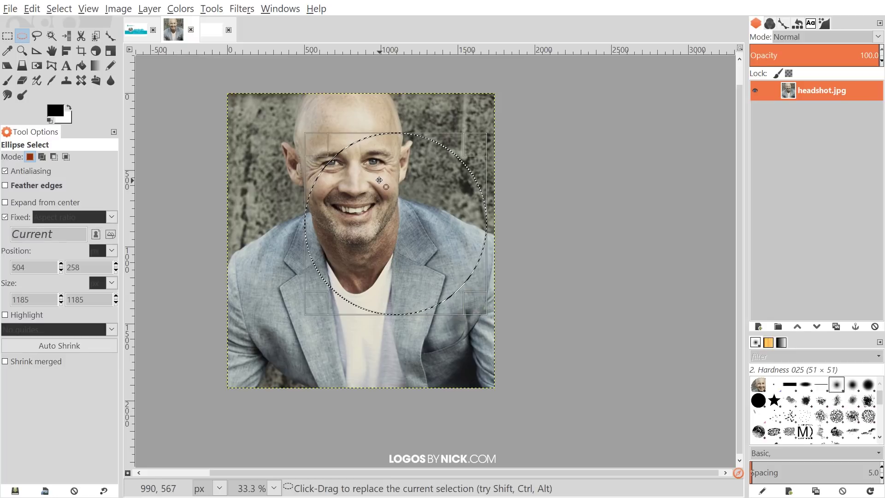
left_click_drag(410, 194, 386, 194)
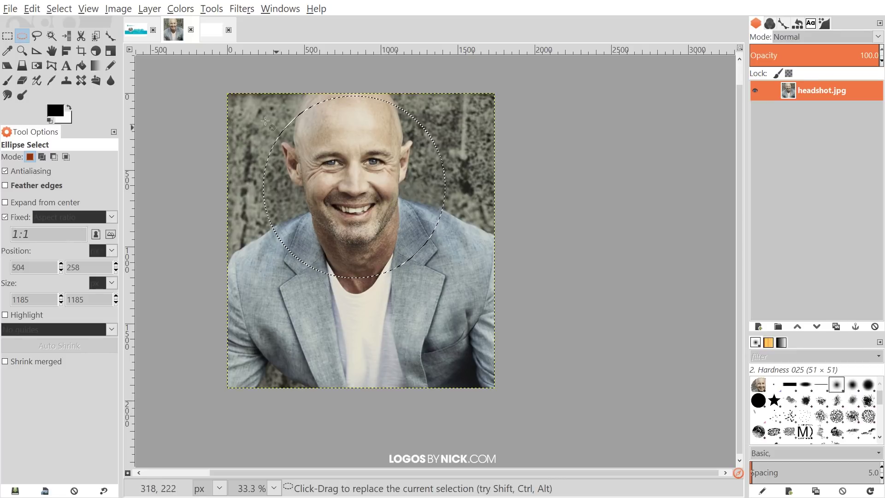
- Copy the circular area of the headshot and paste it as a new layer in the blank card document
right_click(340, 148)
left_click(32, 8)
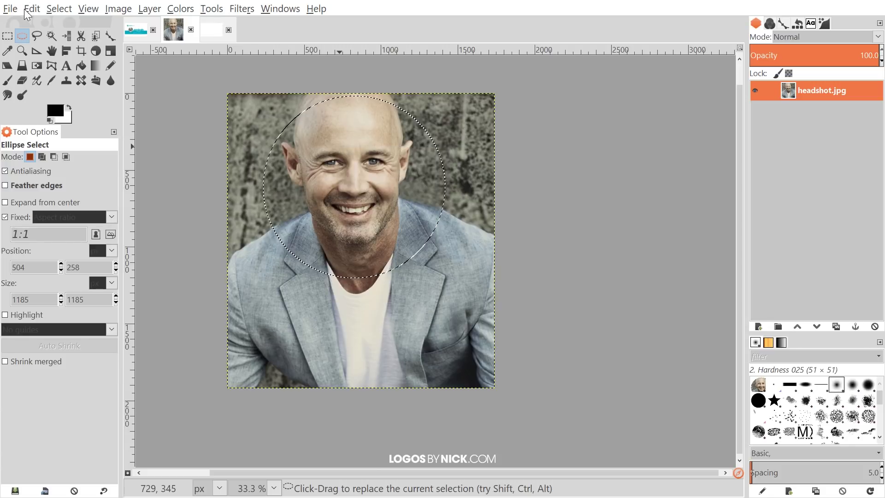
left_click(32, 9)
left_click(61, 107)
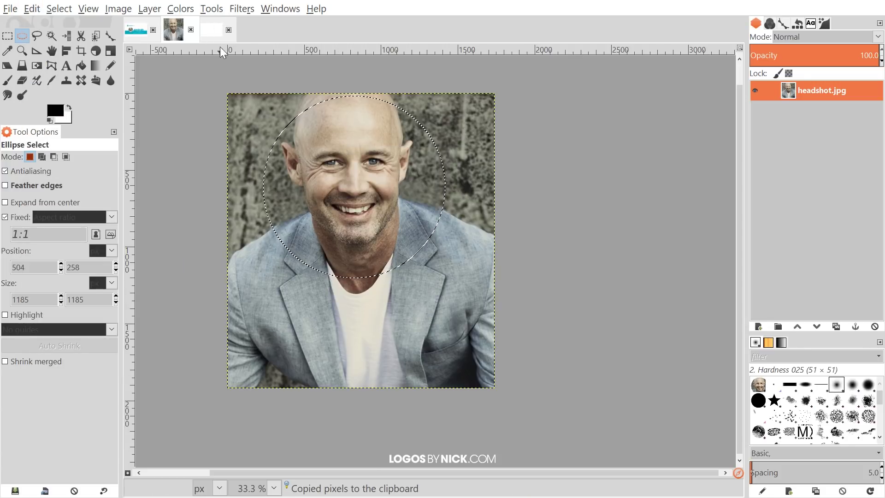
left_click(210, 29)
scroll(552, 209, "right", 2)
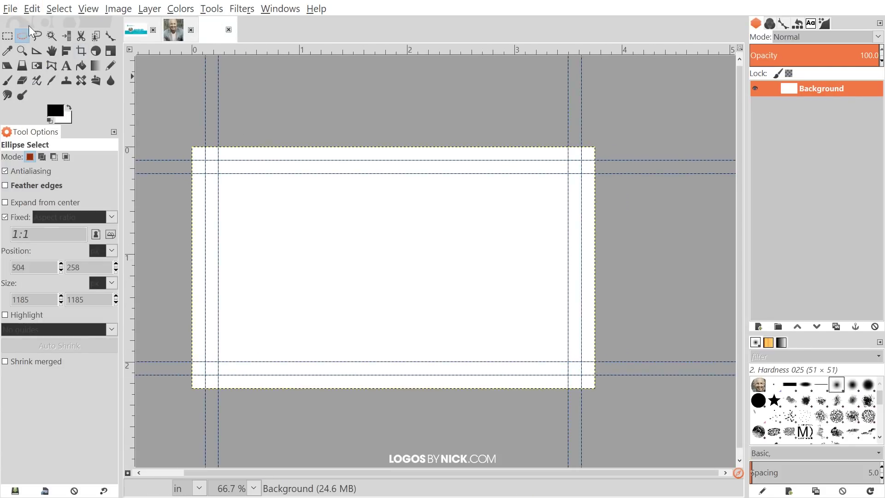
left_click(29, 9)
mouse_move(96, 172)
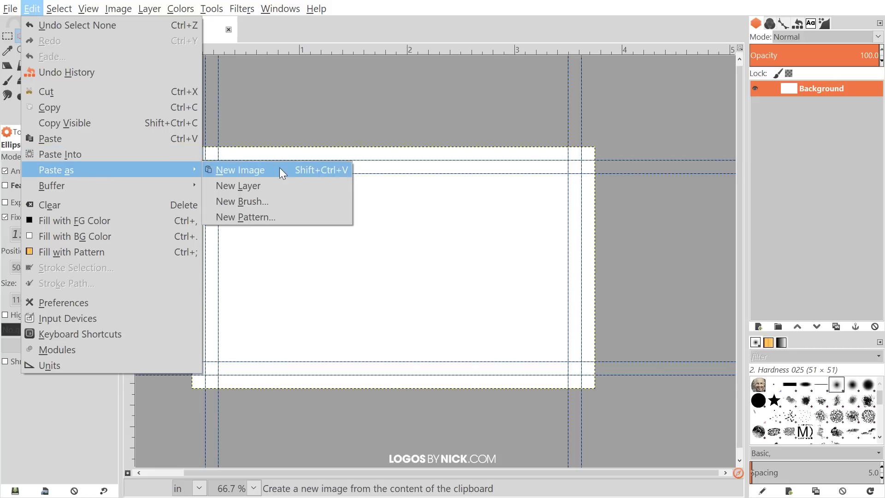
left_click(274, 183)
scroll(448, 243, "down", 1)
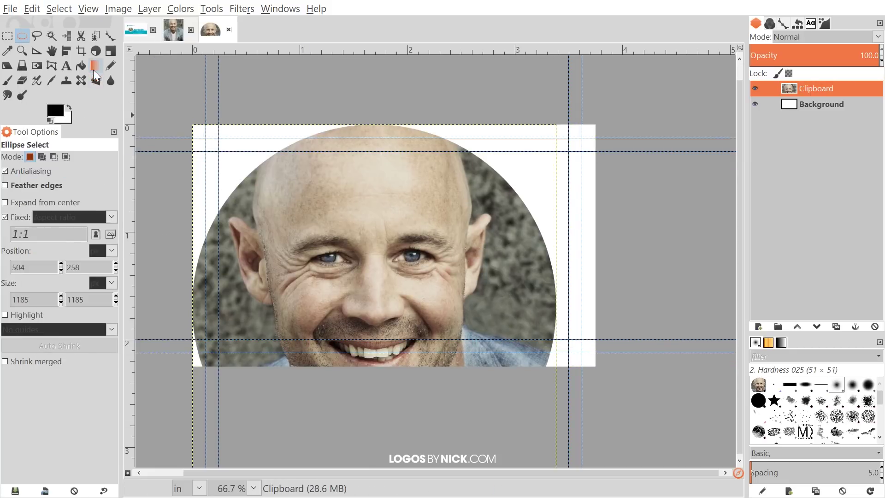
- Scale the circular headshot layer down proportionally to 296 × 296 pixels (0.846 in)
left_click(110, 52)
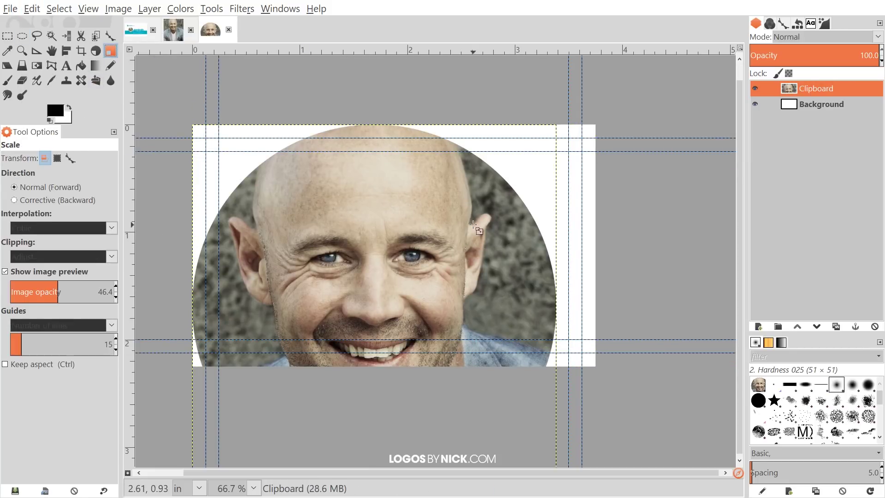
left_click(419, 220)
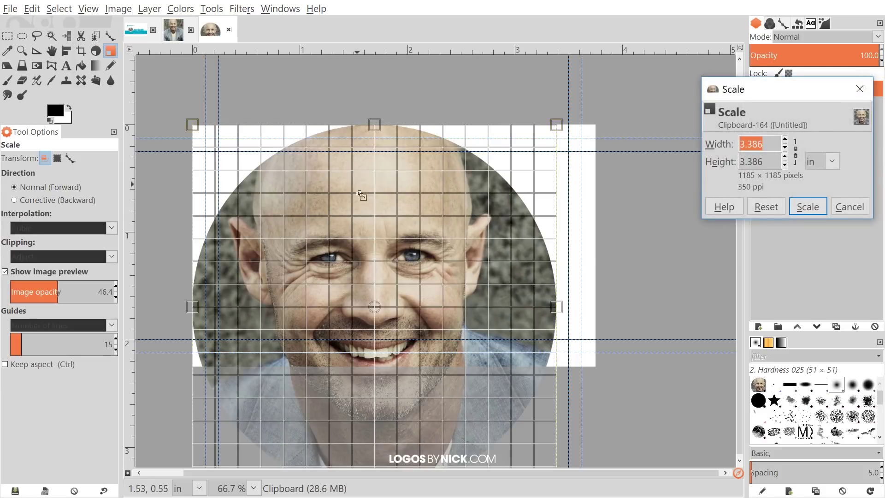
scroll(412, 295, "down", 4)
scroll(418, 252, "up", 1)
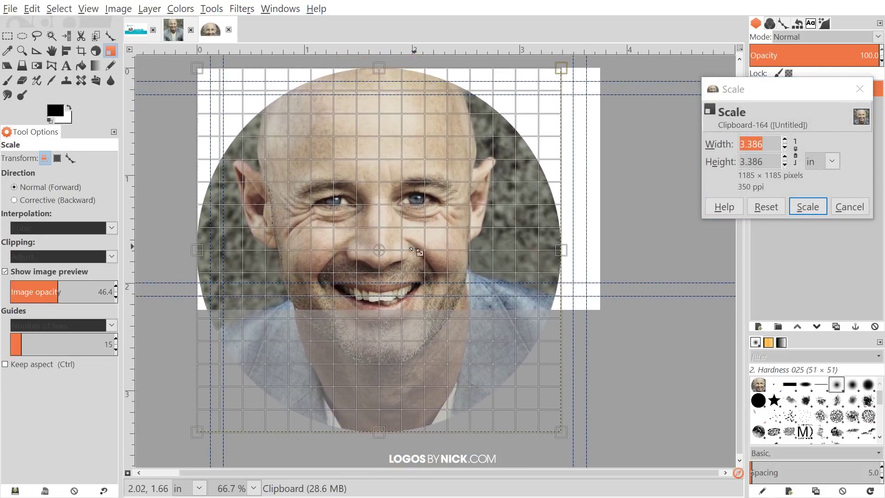
left_click(61, 292)
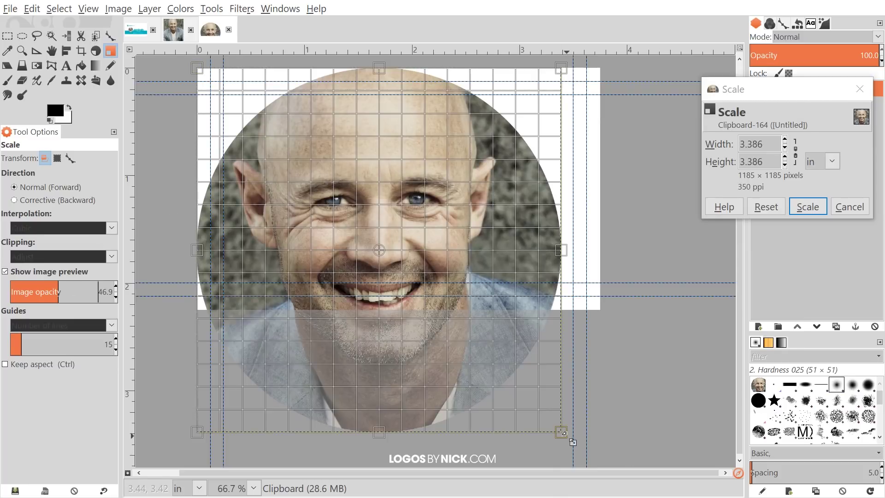
left_click_drag(566, 436, 270, 160)
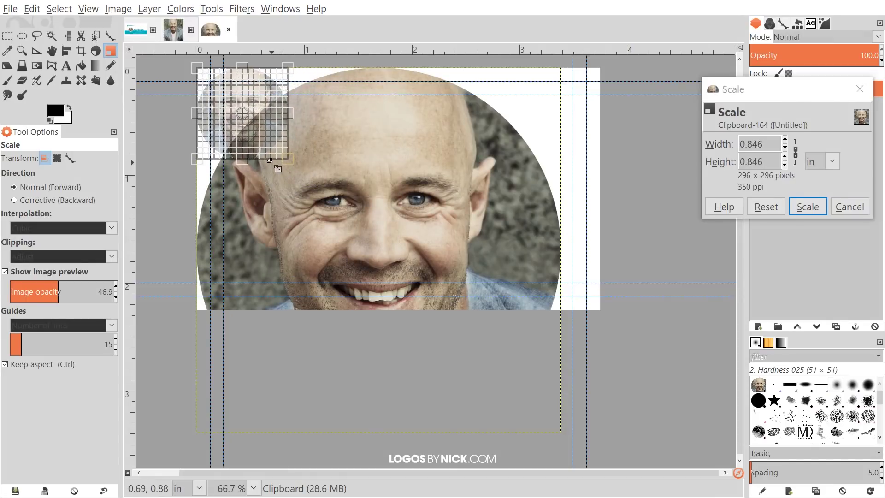
left_click(807, 207)
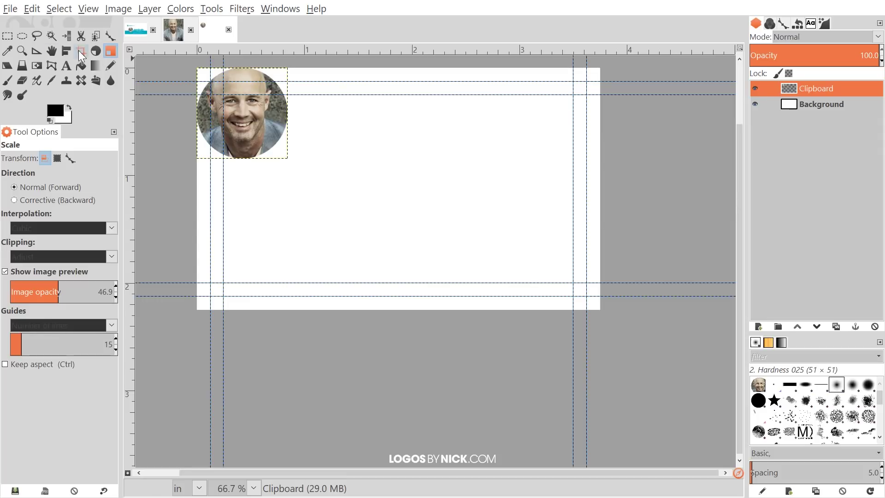
- Move the headshot layer into the left part of the card and center it vertically relative to the image
left_click(51, 51)
left_click_drag(245, 111, 284, 187)
left_click_drag(404, 184, 420, 224)
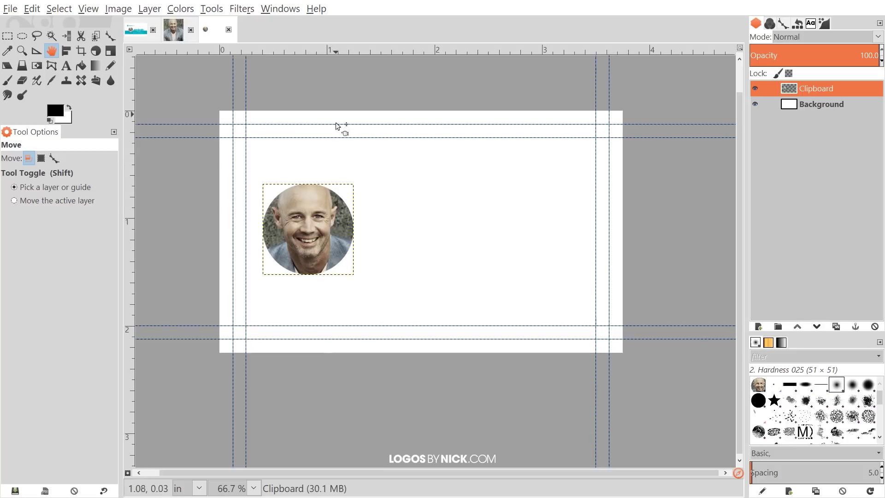
left_click(64, 52)
left_click(323, 216)
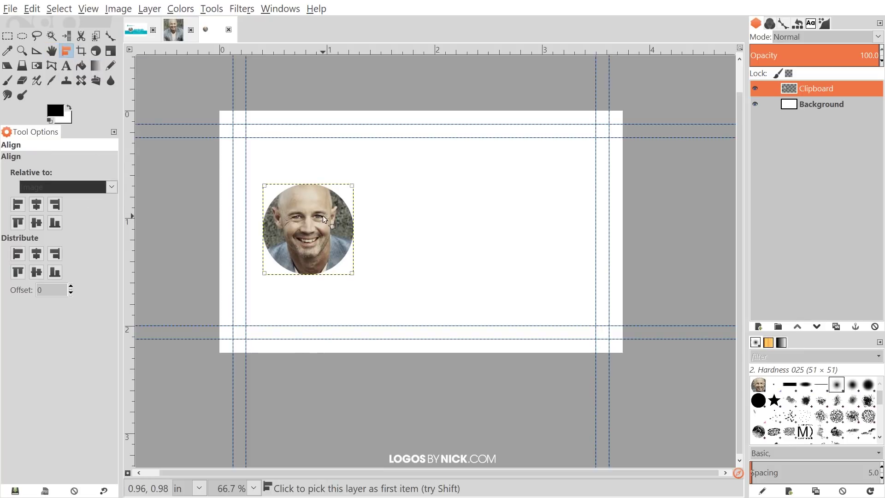
left_click(36, 222)
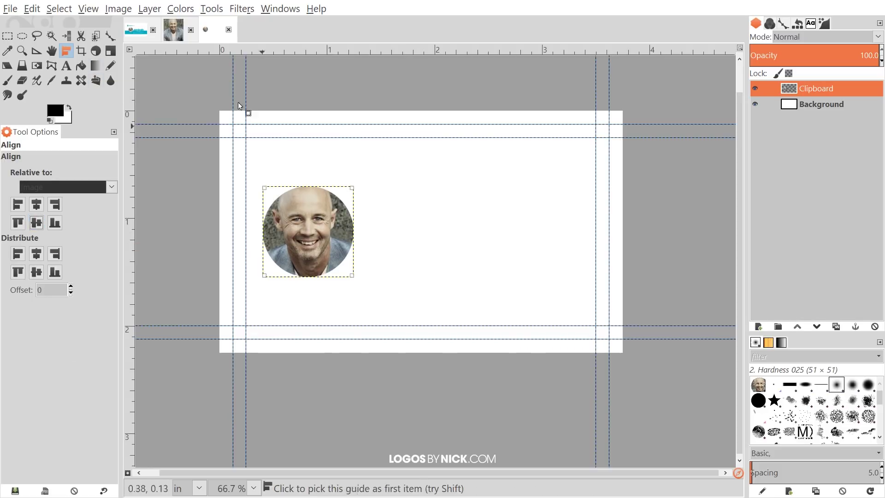
- Check the finished business card for reference, and set the foreground color for text in the new card to teal 00acc1
left_click(136, 30)
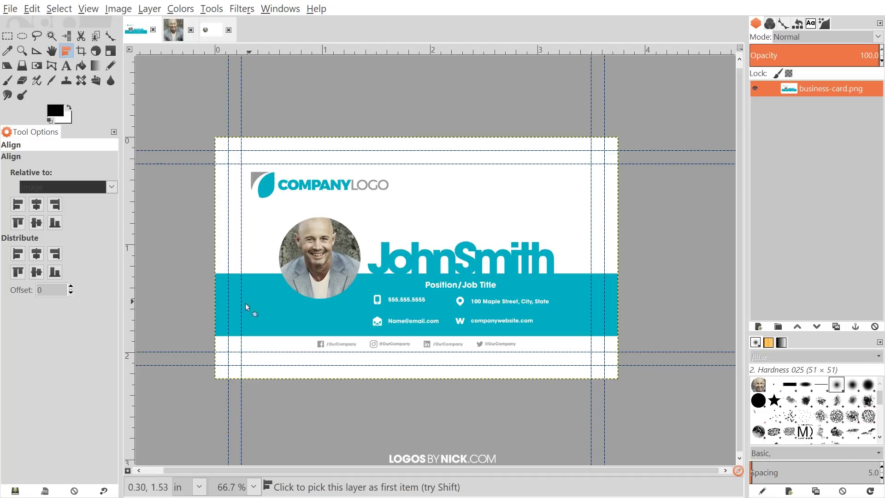
left_click(207, 37)
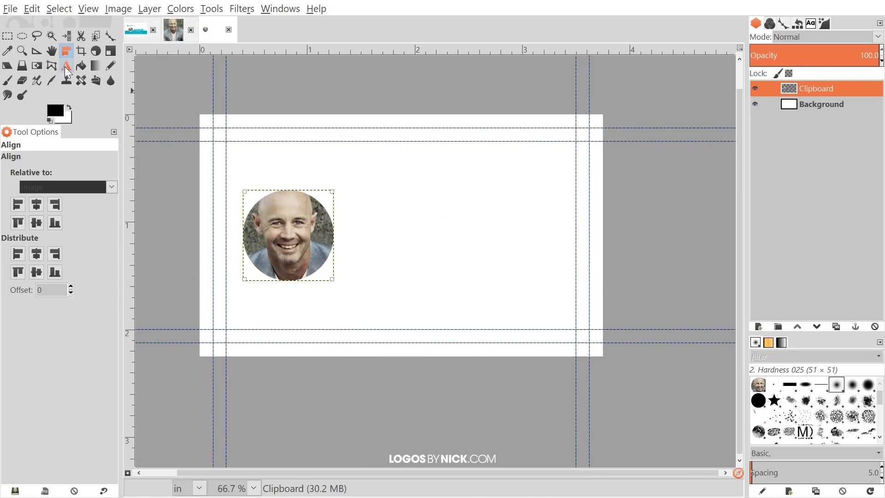
left_click(65, 67)
left_click(53, 113)
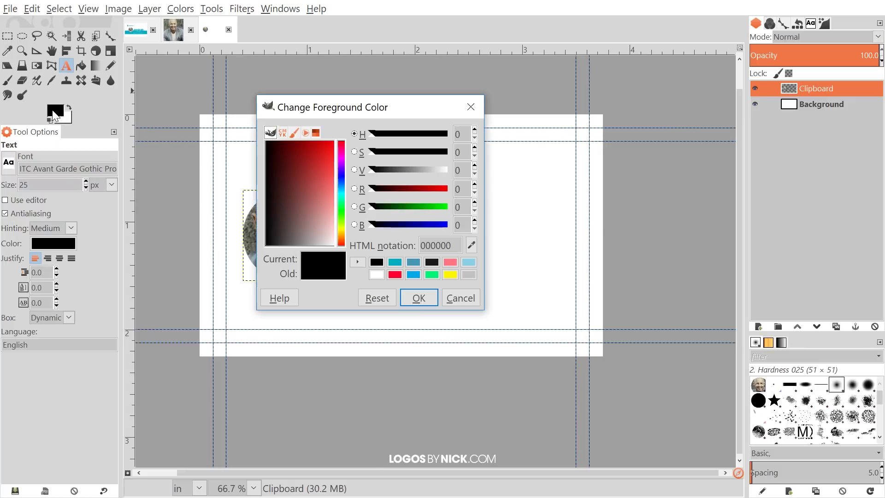
left_click(395, 264)
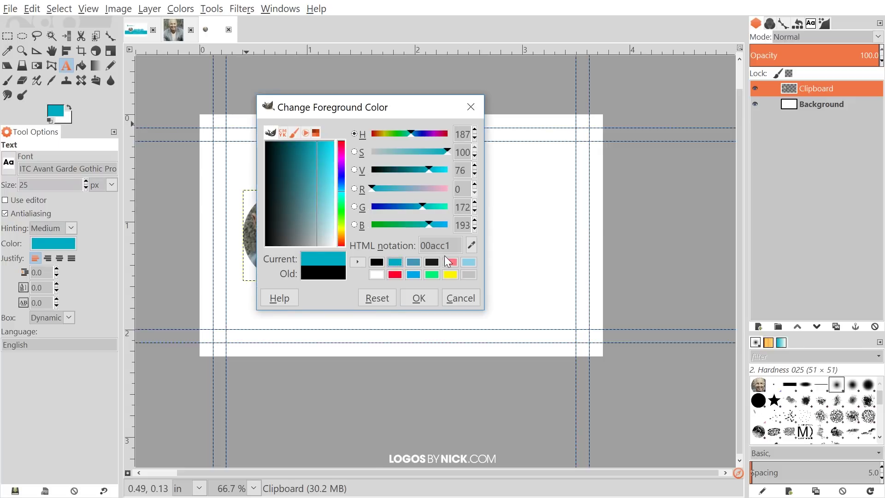
left_click(419, 298)
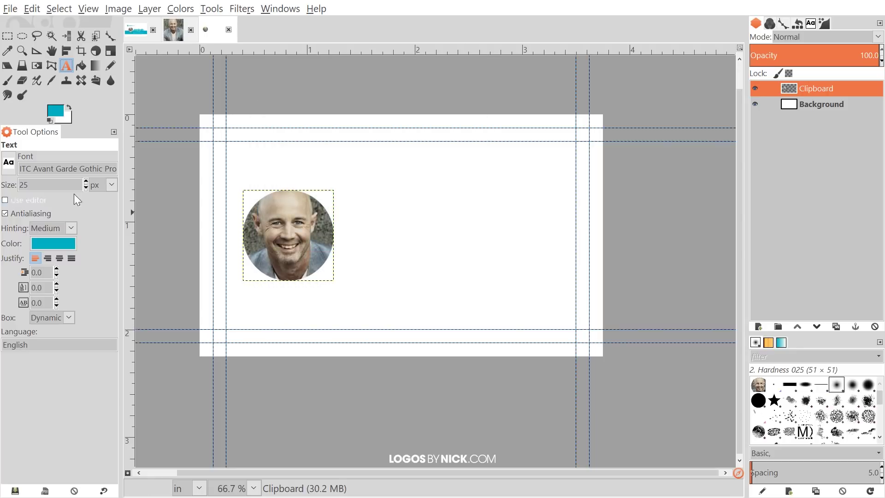
- Add a text layer to the right of the headshot with the cardholder's full name, written without a space
scroll(433, 258, "right", 1)
left_click(333, 233)
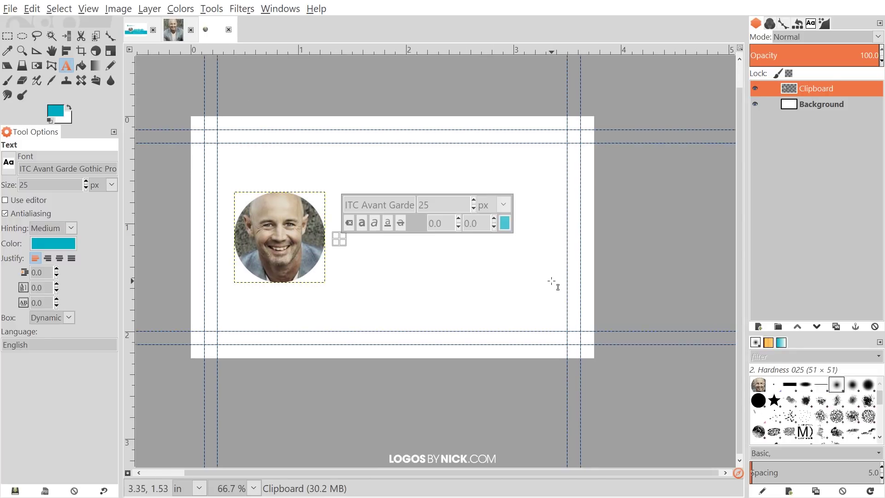
type("J")
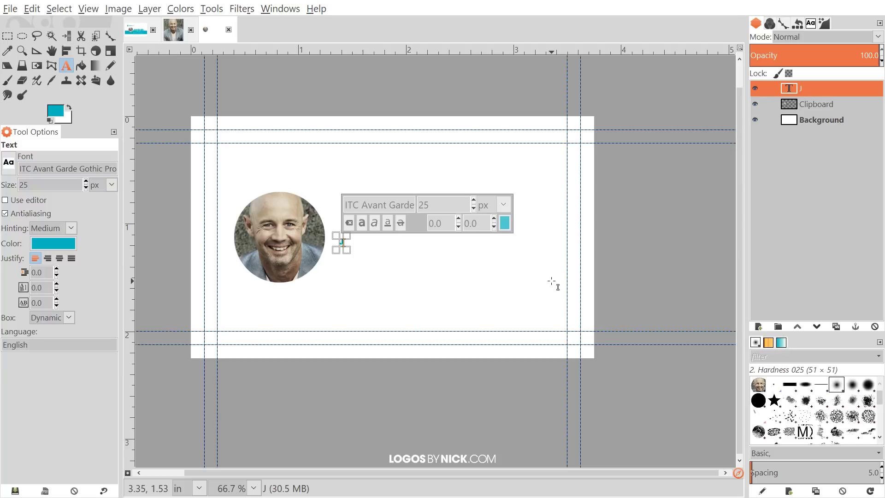
type("ohn")
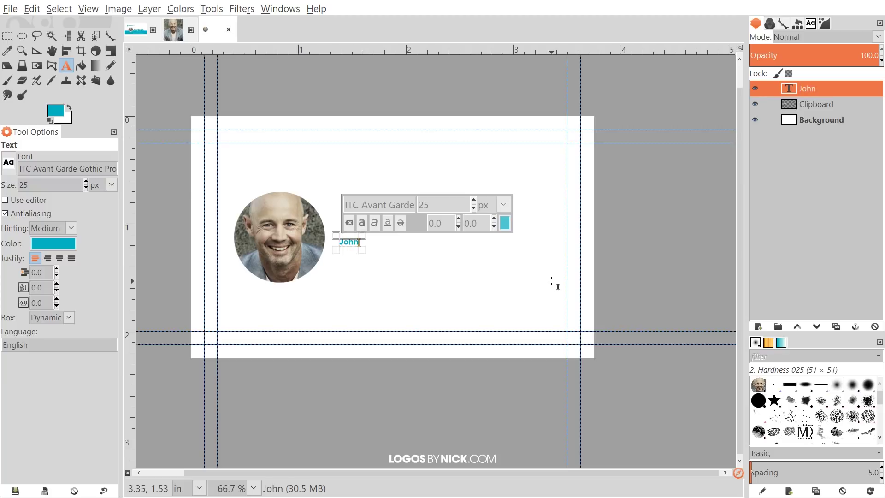
type("Smith")
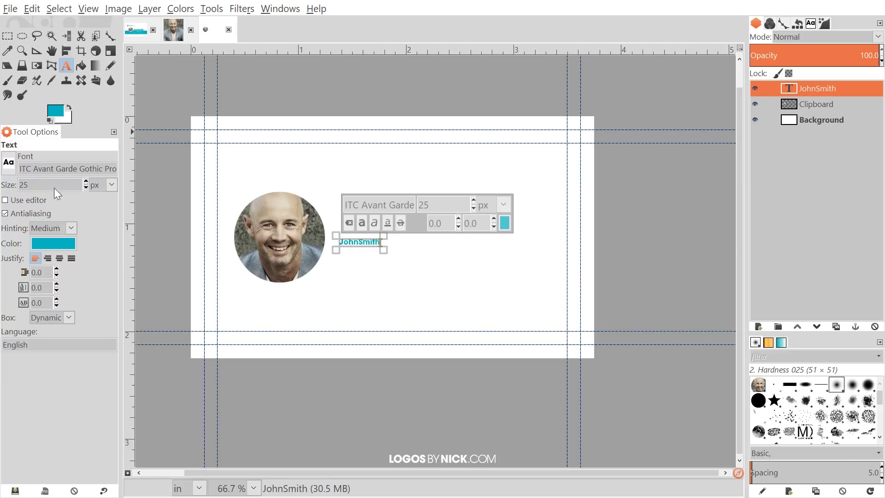
- Format the name text in Montserrat Ultra-Bold at 142 px with a letter spacing of -20
left_click(9, 163)
left_click_drag(78, 228, 84, 239)
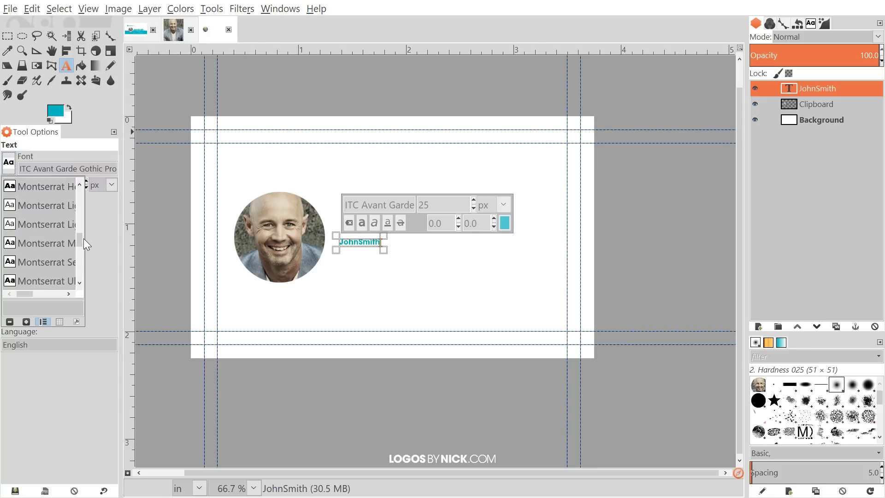
left_click(44, 280)
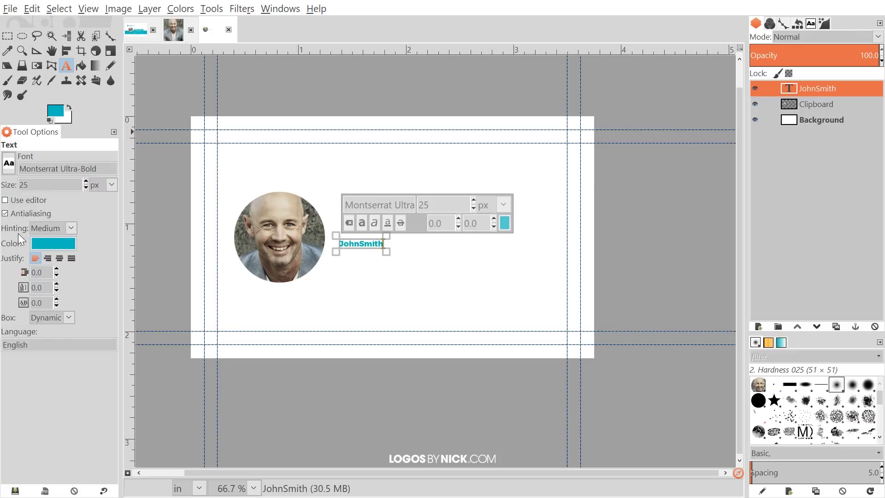
left_click_drag(83, 181, 85, 180)
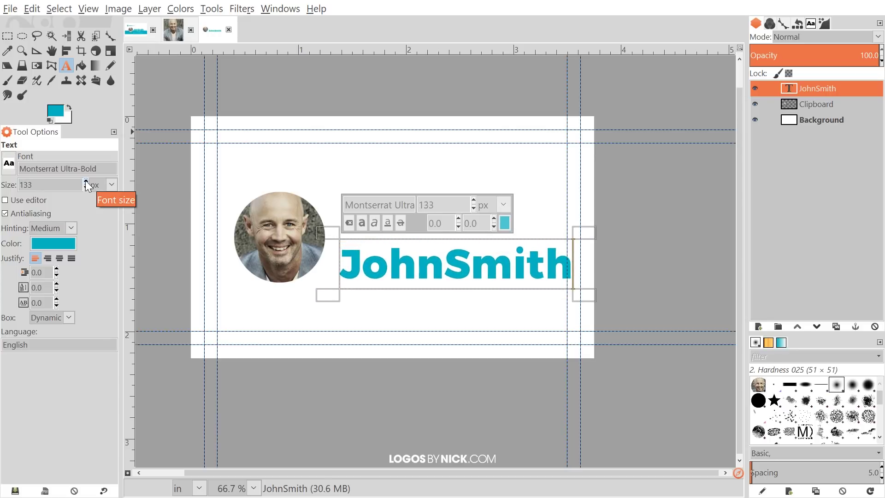
left_click(85, 188)
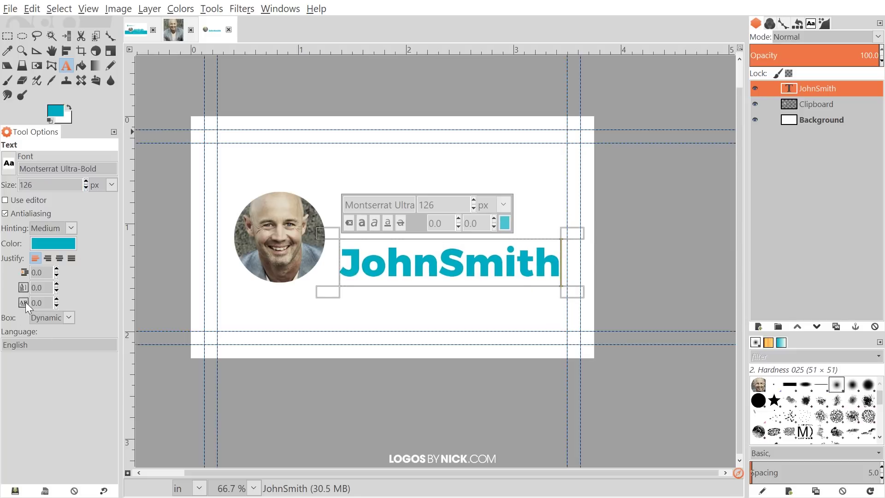
left_click_drag(57, 305, 56, 305)
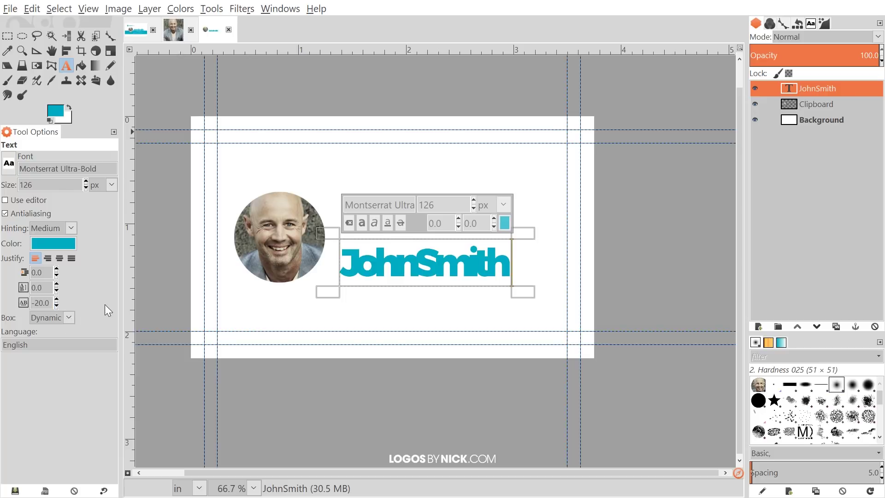
left_click_drag(85, 182, 86, 182)
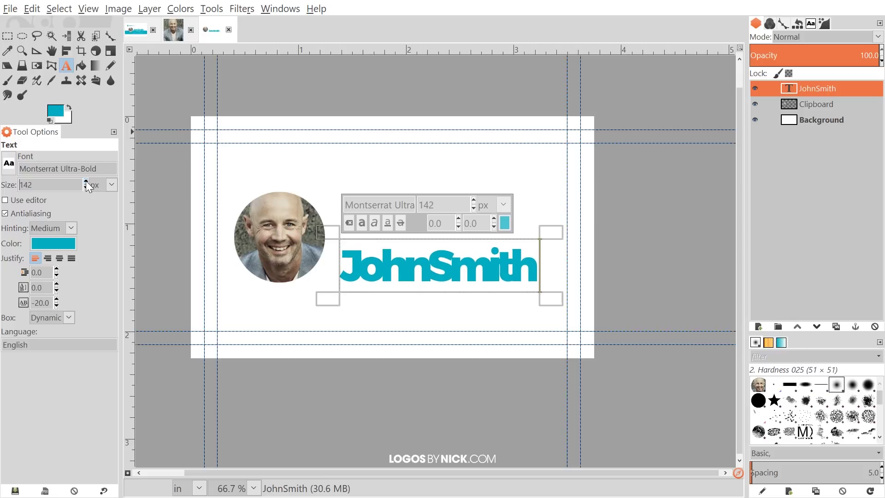
- Center the name text layer vertically relative to the image
left_click(69, 51)
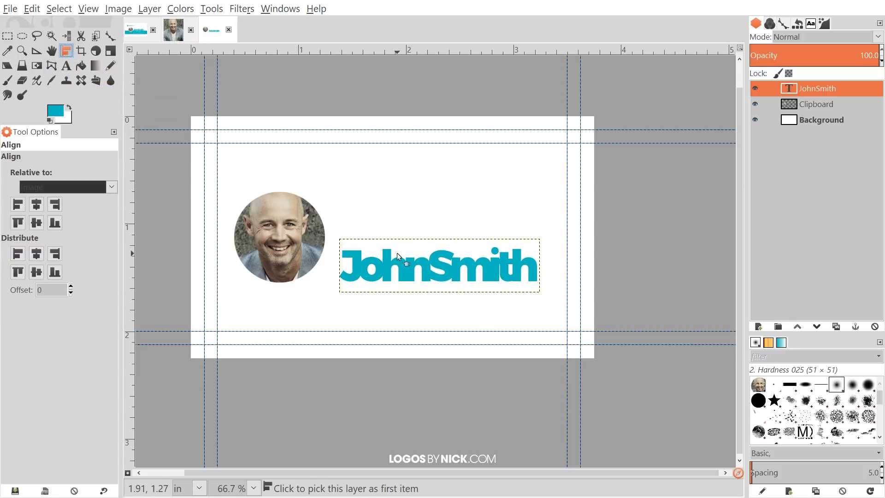
left_click(388, 263)
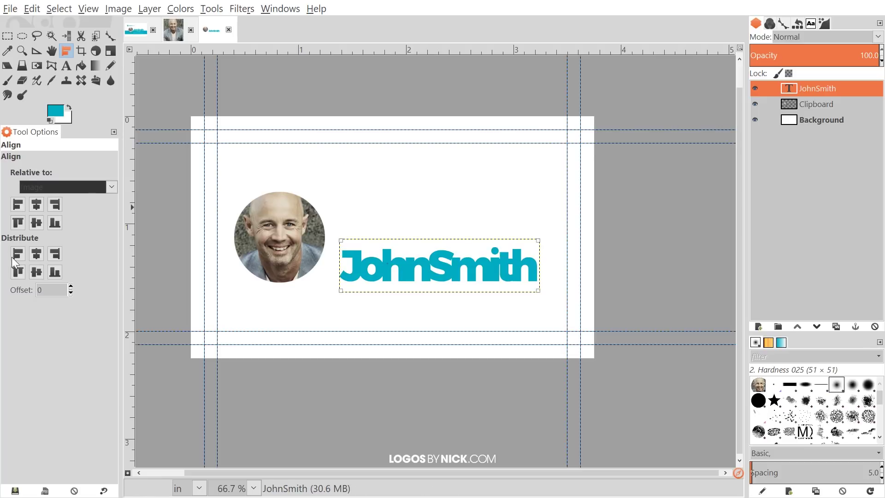
left_click(39, 223)
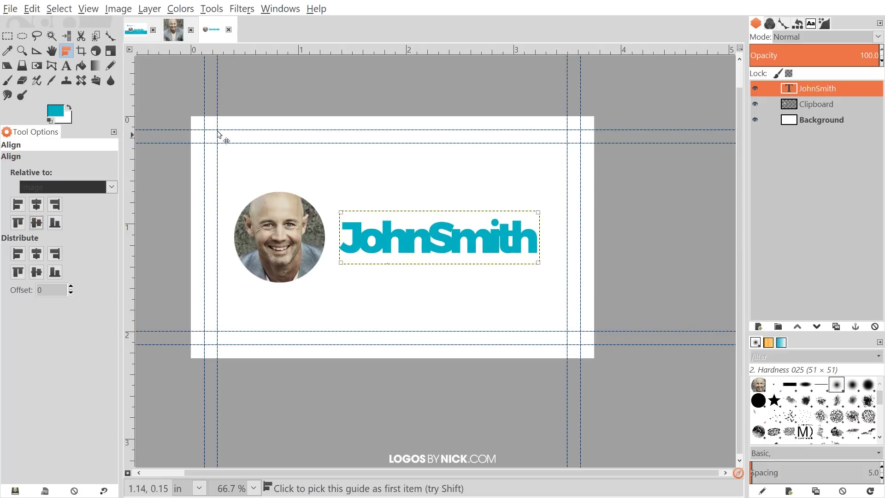
- Shift the name text and the headshot slightly to the right to balance their spacing within the guides, undoing any stray move
left_click(51, 52)
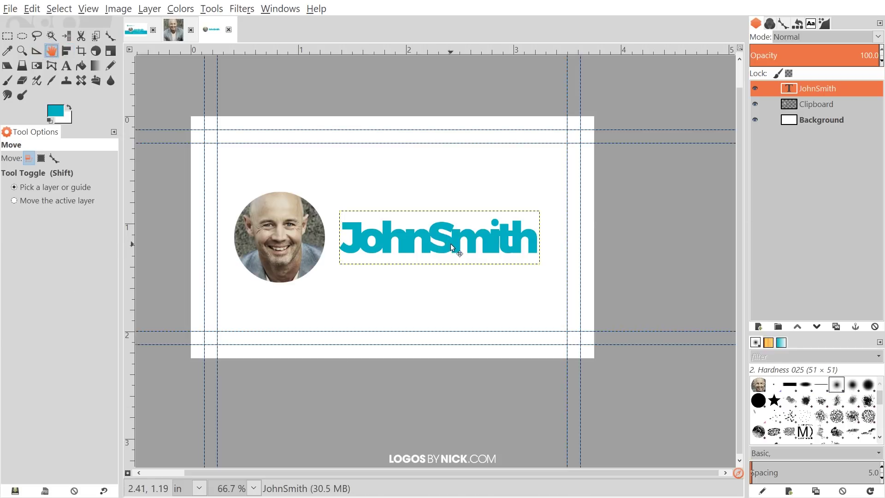
left_click_drag(449, 245, 463, 245)
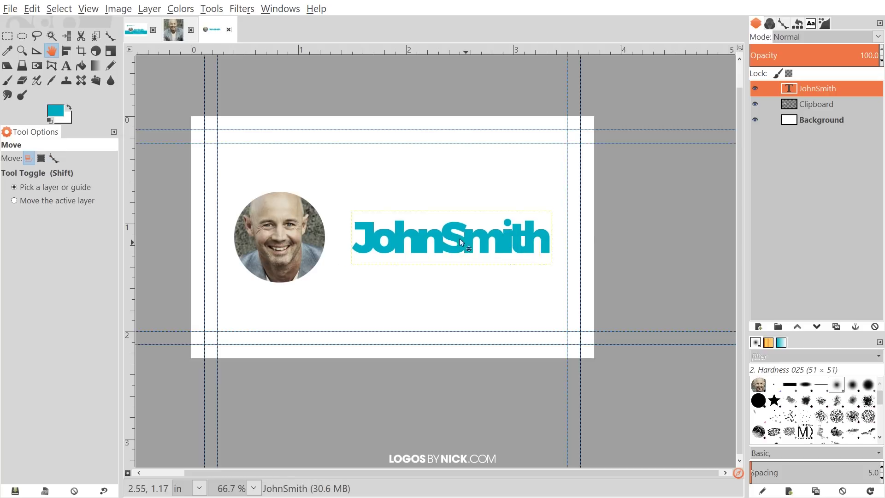
left_click_drag(269, 252, 281, 240)
left_click(468, 247)
left_click_drag(473, 246, 479, 242)
key("ctrl+z")
- Create a new 1313 × 788 px layer with transparency fill above the name text layer
scroll(480, 242, "right", 1)
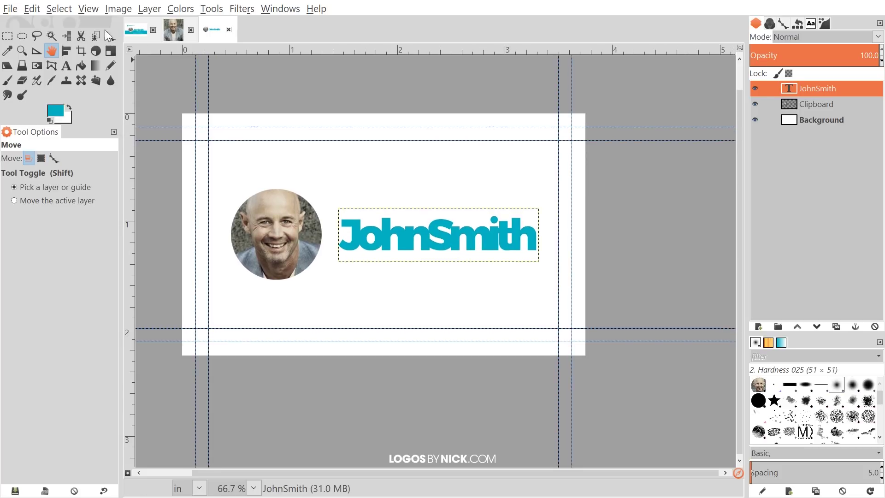
scroll(530, 295, "down", 1)
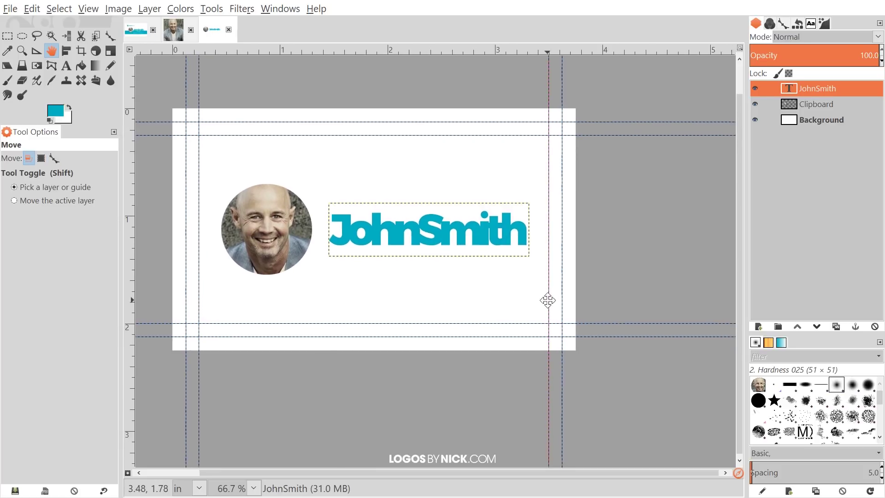
scroll(563, 302, "left", 2)
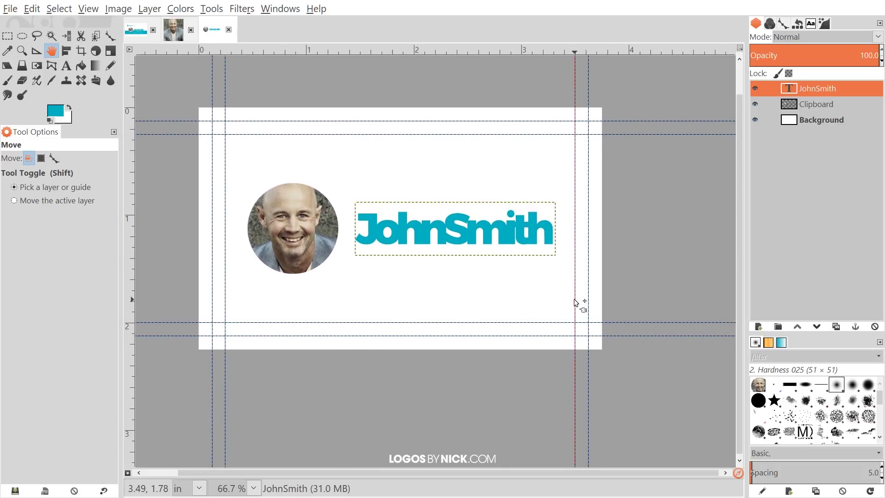
left_click(758, 327)
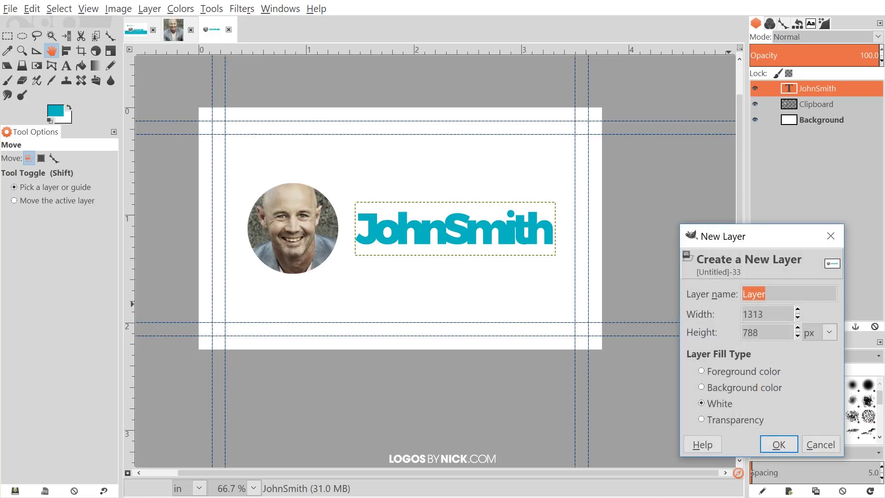
left_click(720, 422)
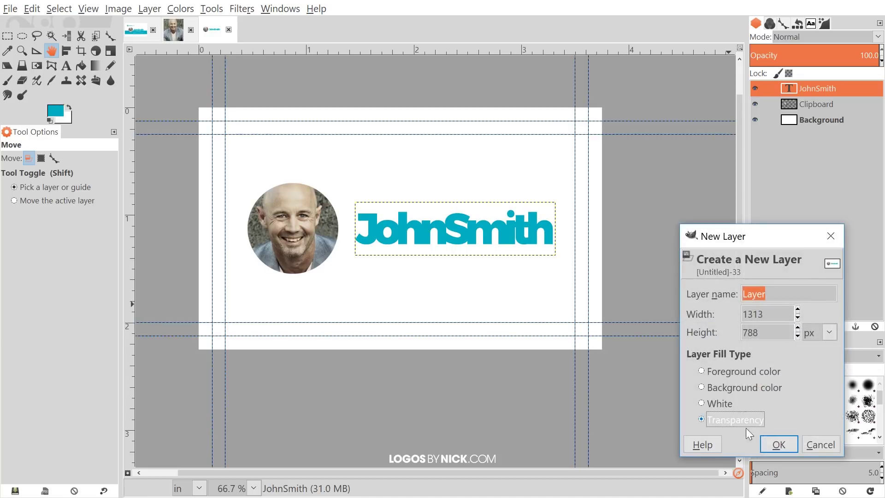
left_click(789, 443)
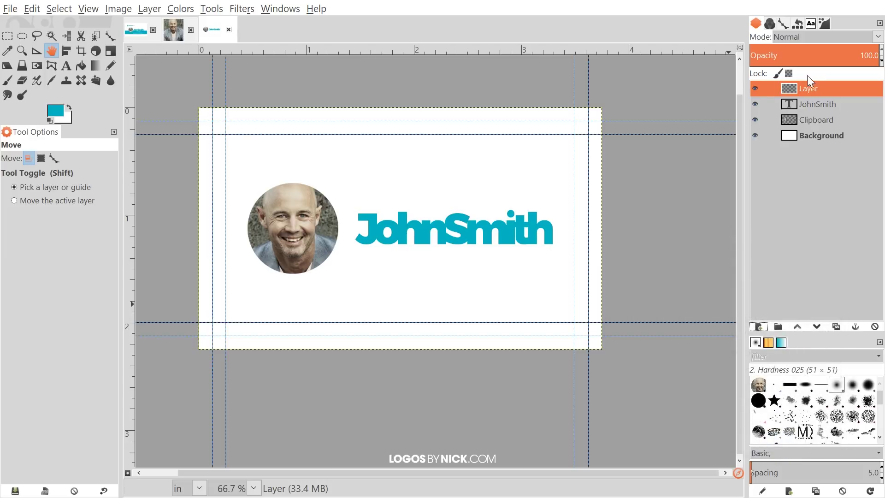
- Move the empty layer directly above the background and select the card's lower part with a rectangle about 4.69 × 1.39 in, starting at the name's baseline
left_click_drag(796, 89, 804, 123)
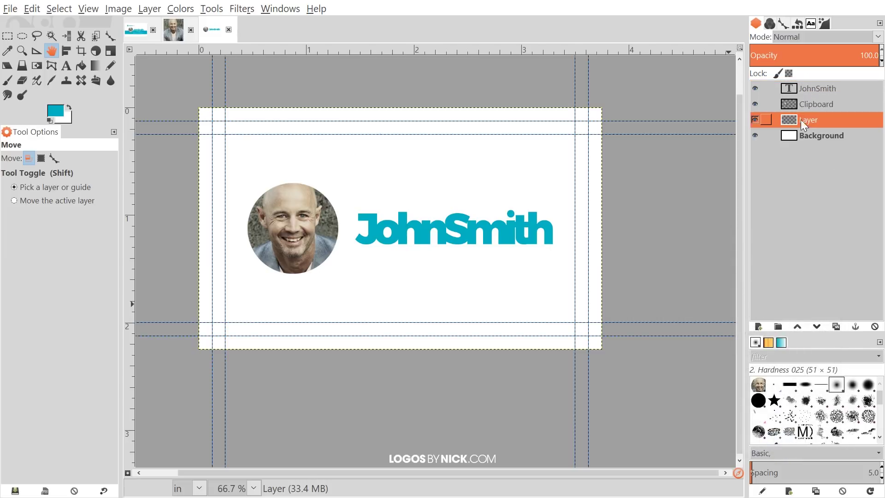
left_click(8, 36)
left_click_drag(669, 392, 174, 249)
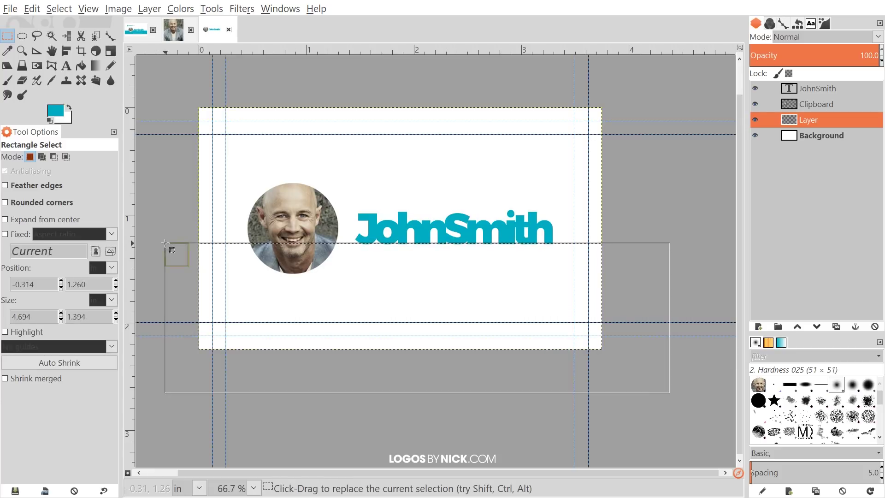
scroll(460, 239, "up", 1, "ctrl")
scroll(460, 240, "up", 3, "ctrl")
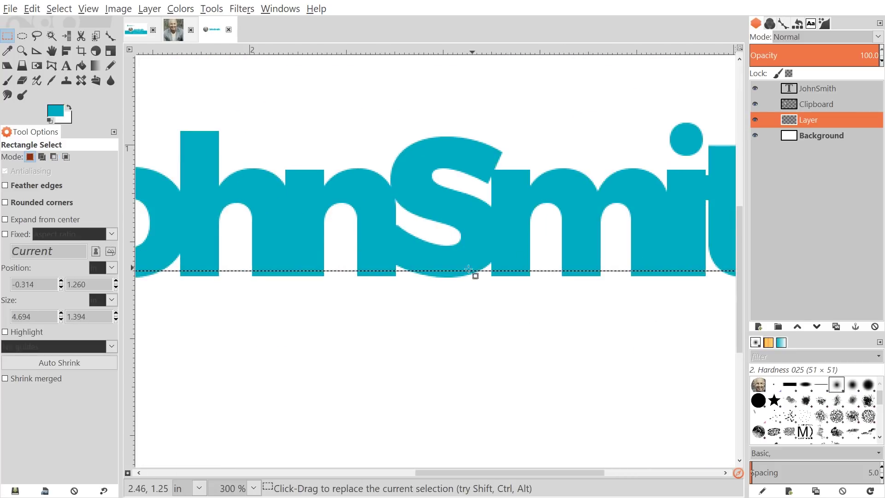
scroll(474, 274, "down", 2, "ctrl")
scroll(492, 286, "down", 2, "ctrl")
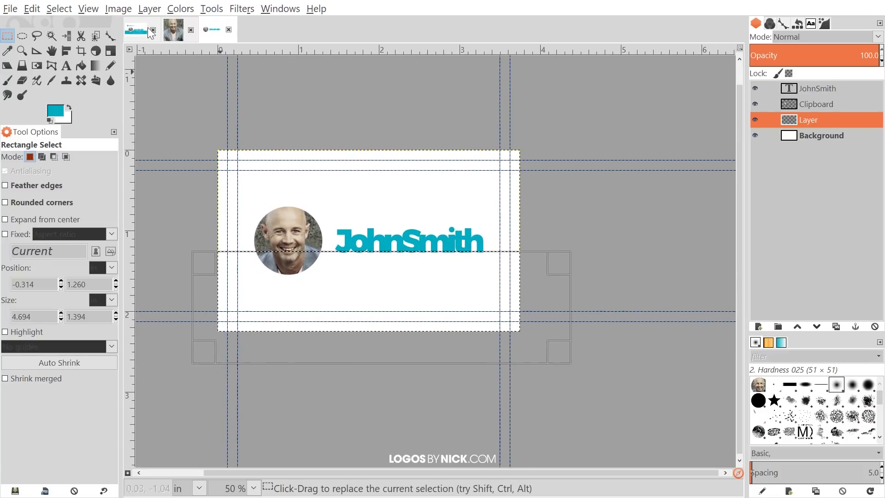
- Fill the selected lower part of the card with the teal foreground color and clear the selection
left_click(29, 9)
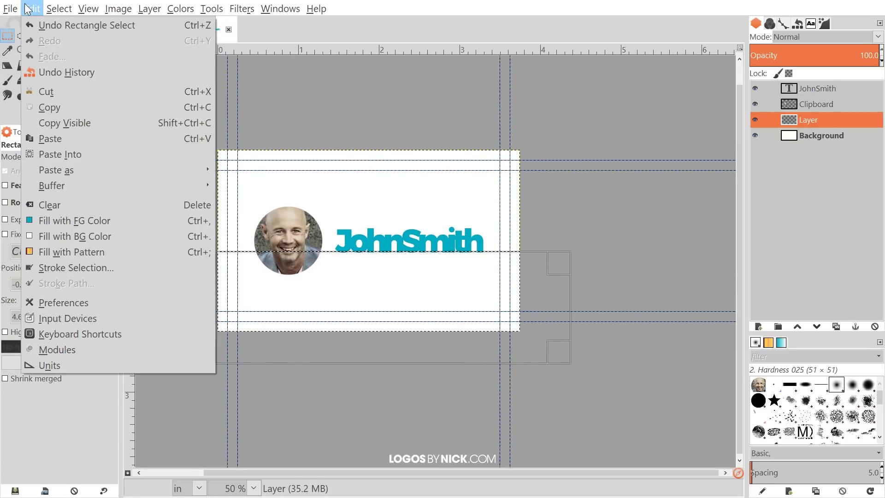
left_click(73, 221)
scroll(646, 279, "left", 2)
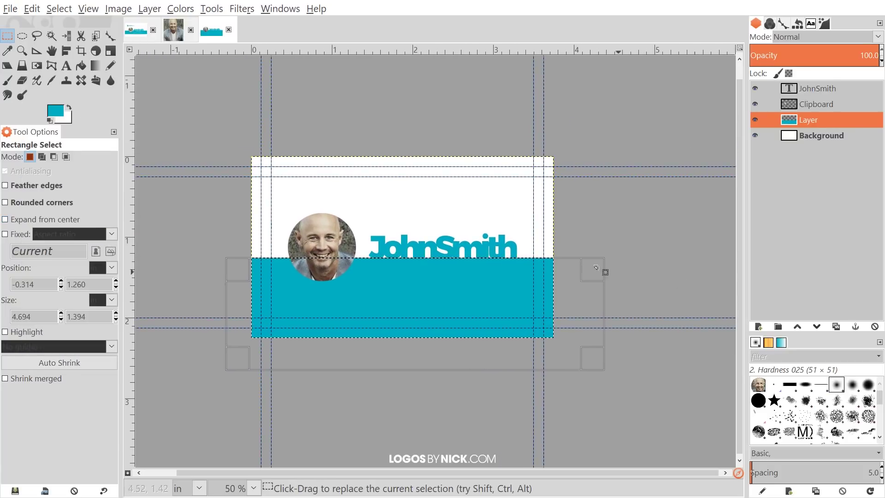
left_click(59, 9)
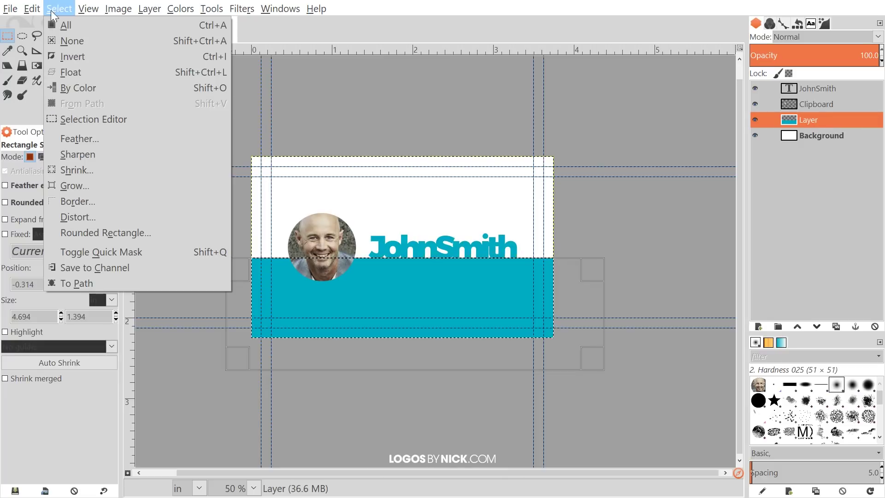
left_click(73, 42)
scroll(685, 319, "left", 1)
scroll(684, 319, "up", 1)
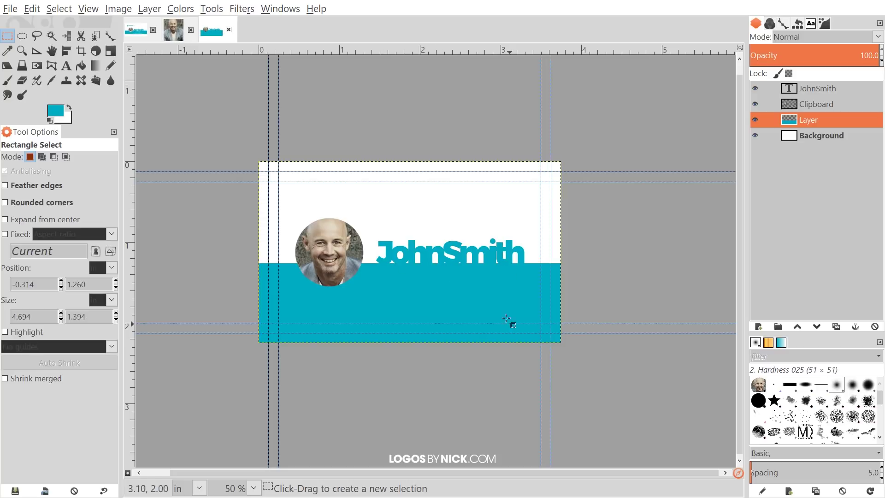
scroll(436, 305, "up", 1)
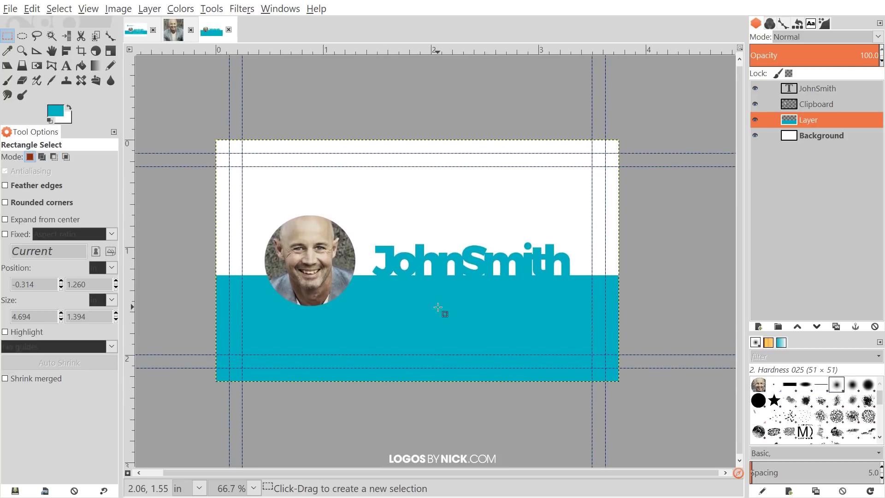
- Swap the foreground color to white and add the text "Job Title/Position" on the teal band below the name
left_click(828, 87)
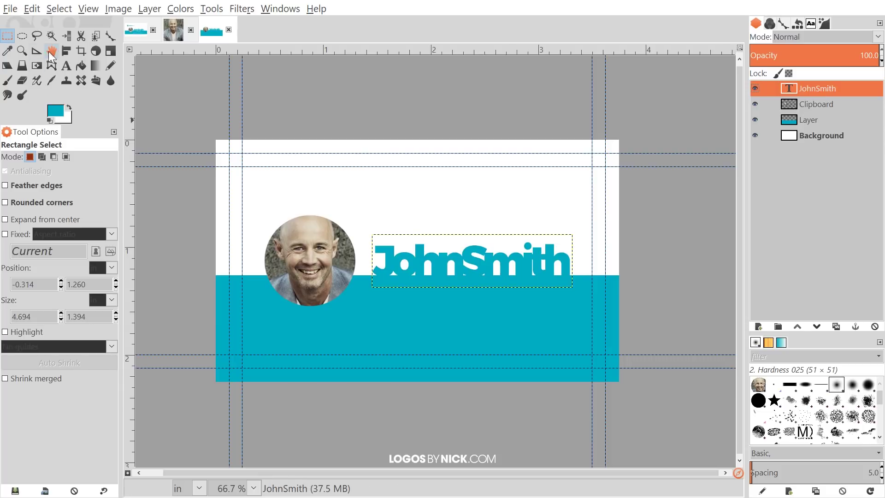
left_click(66, 65)
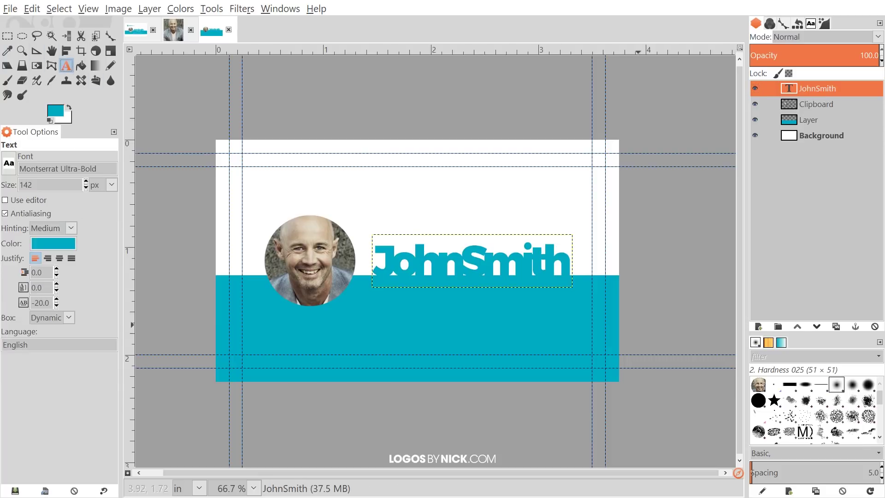
left_click(69, 107)
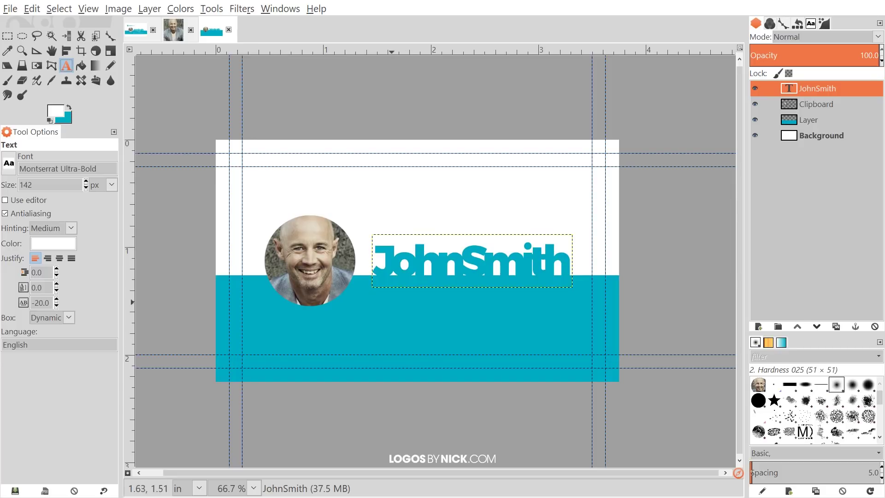
left_click(351, 299)
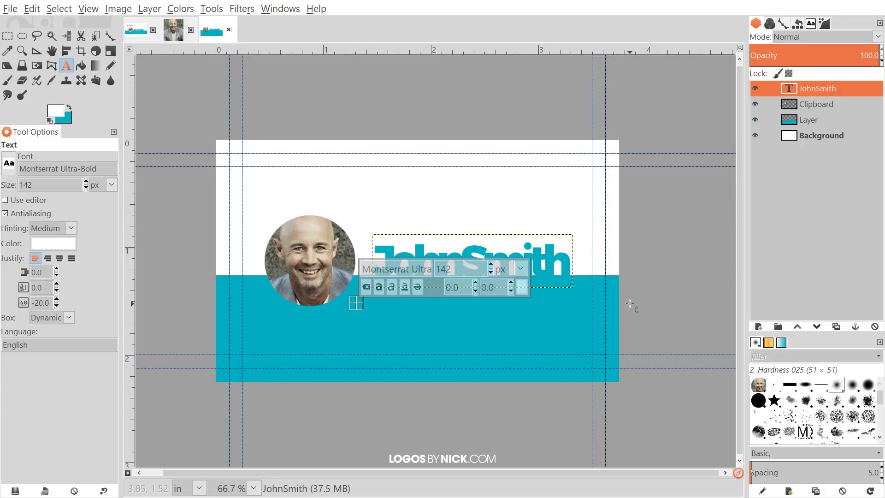
type("J")
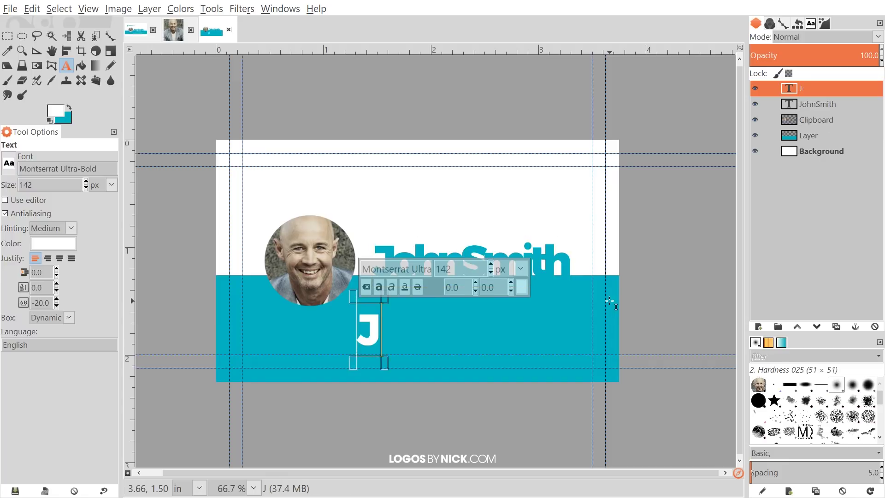
type("ob Title")
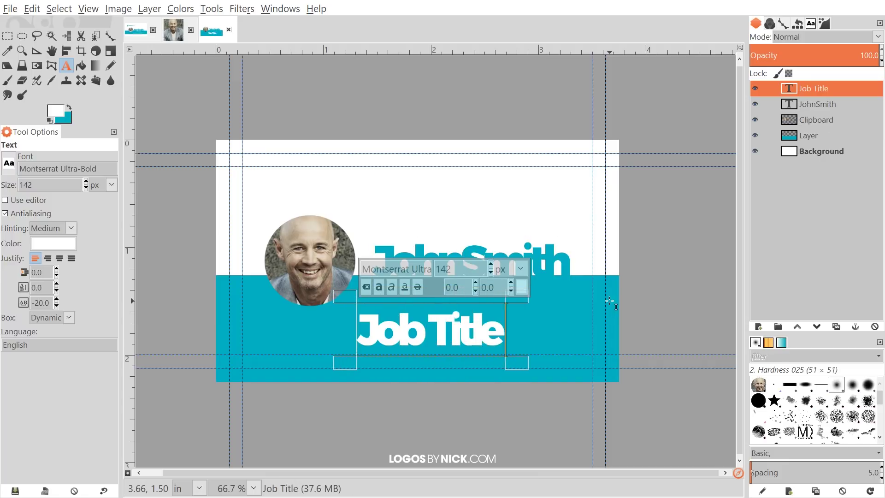
type("/Position")
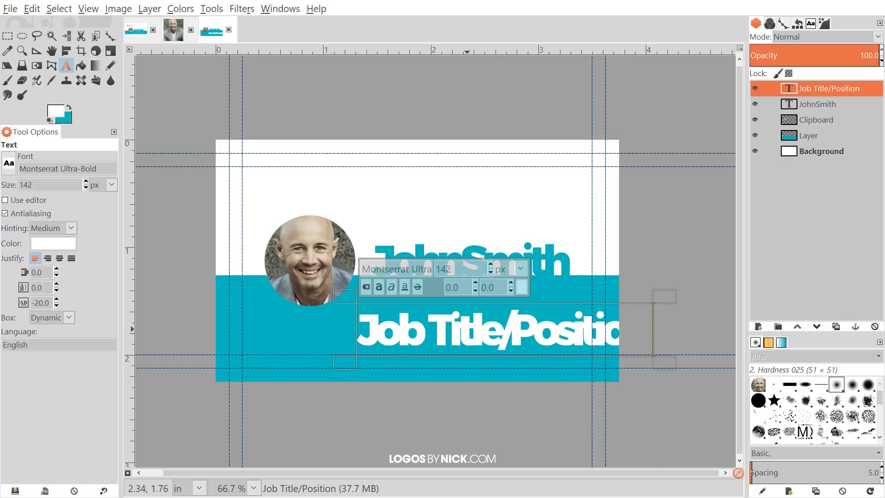
- Format the job title text in TeX Gyre Adventor Bold at 45 px with a letter spacing of 0
left_click(9, 163)
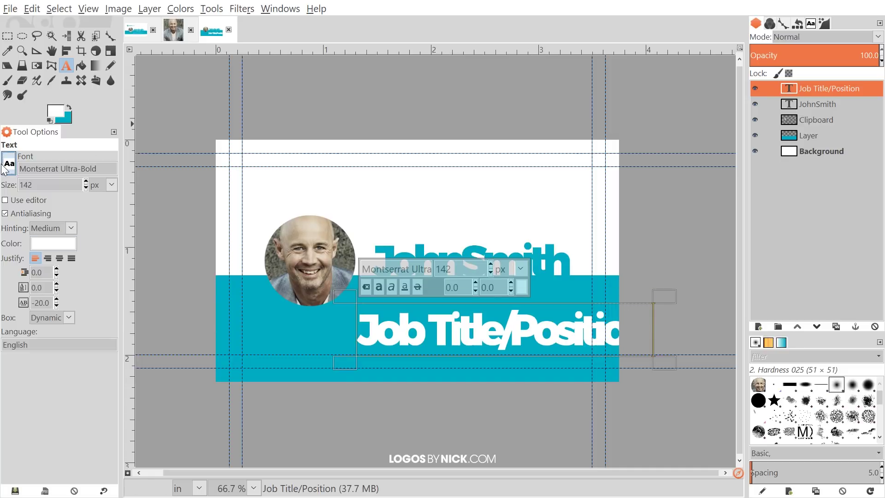
left_click_drag(79, 237, 76, 260)
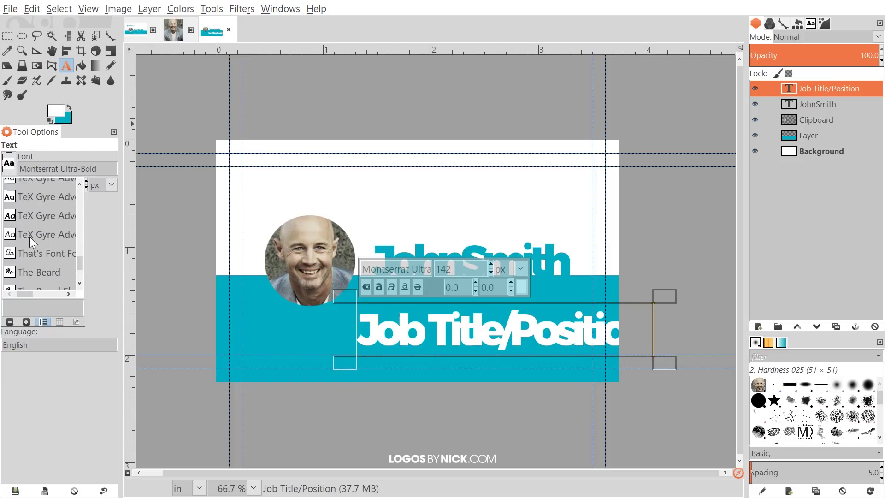
left_click(26, 197)
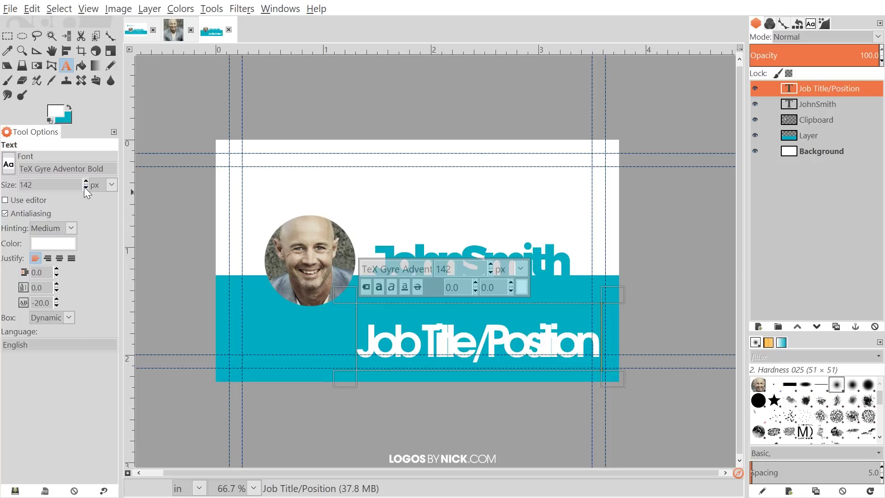
left_click_drag(84, 187, 84, 187)
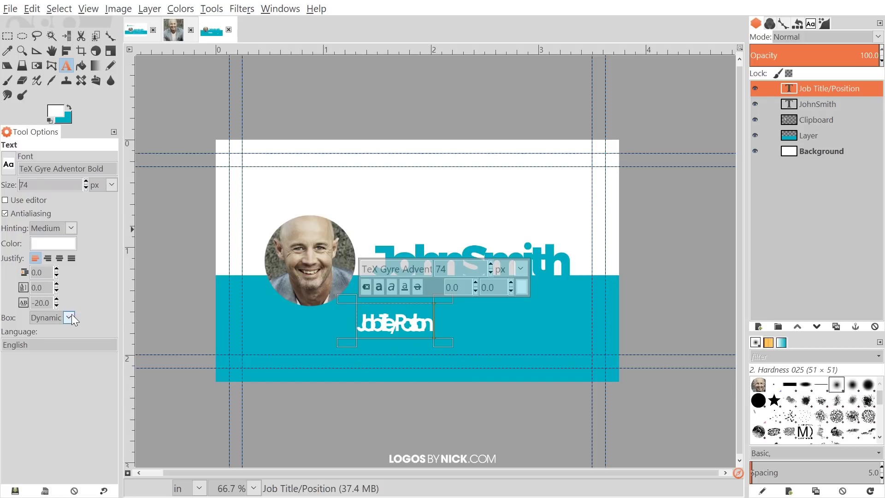
left_click_drag(56, 301, 57, 300)
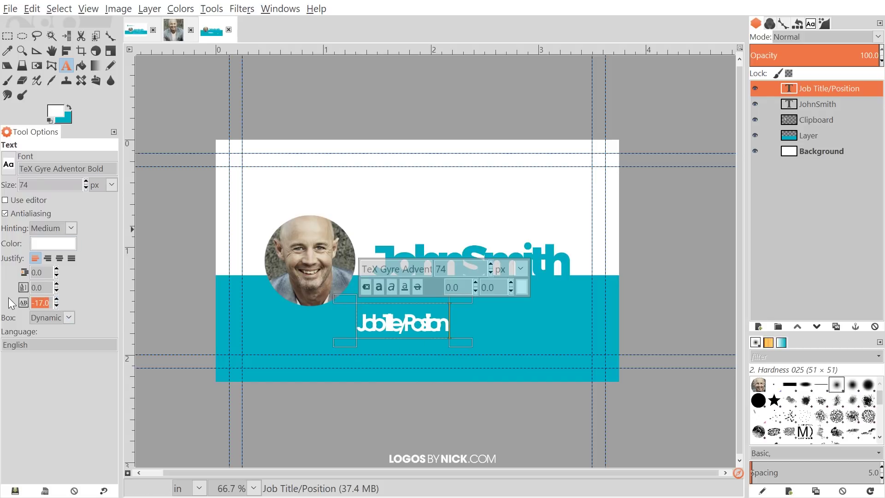
type("0")
key("Return")
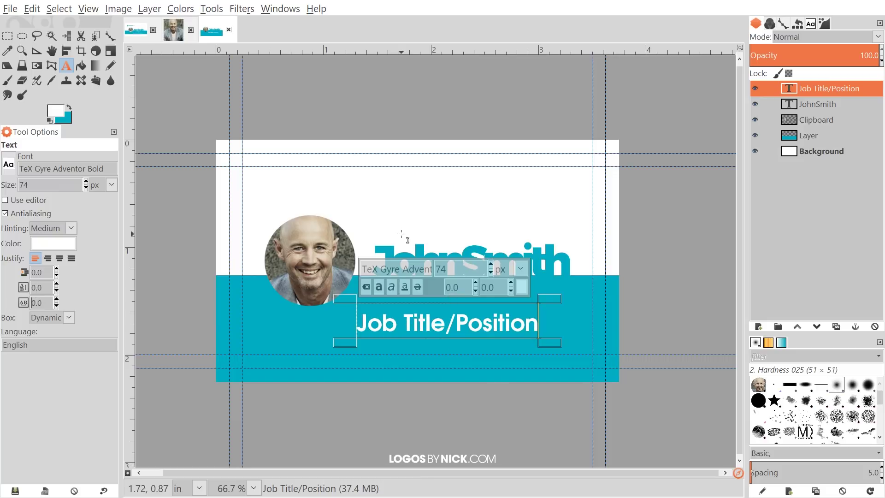
left_click_drag(86, 186, 87, 187)
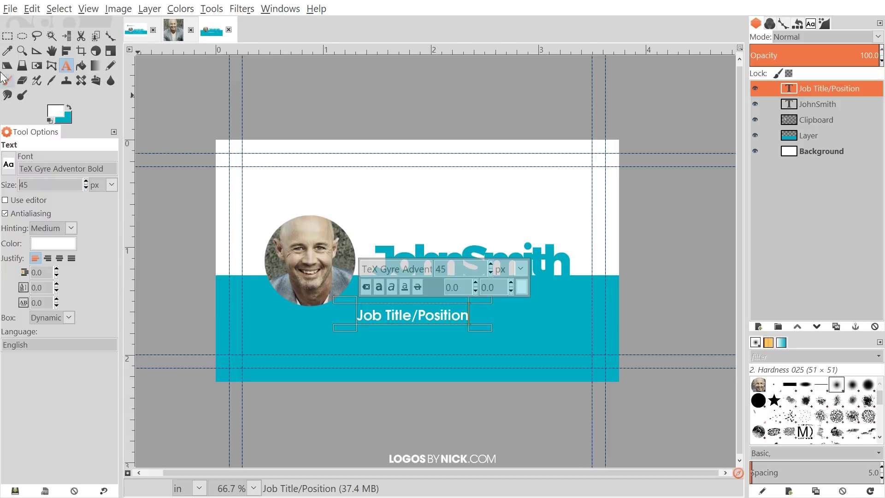
- Place the job title centered just beneath the name, then duplicate its layer and move the copy lower on the band, toward the headshot
left_click(51, 50)
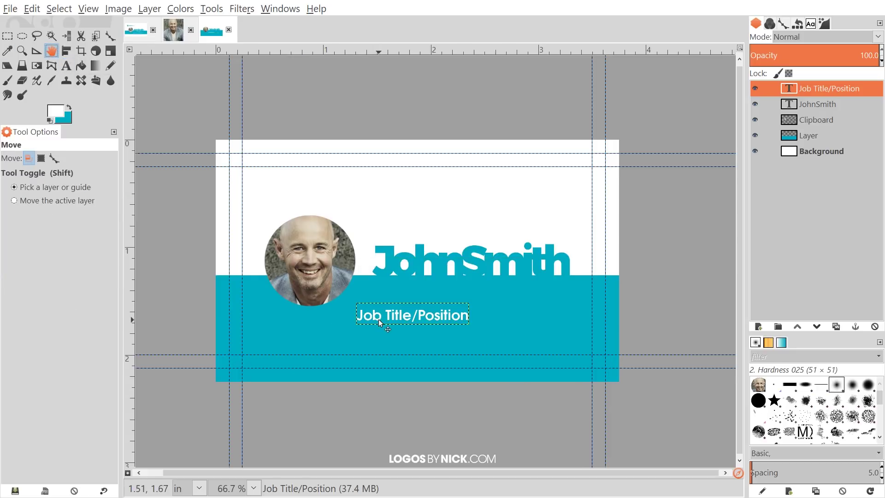
left_click_drag(380, 323, 433, 297)
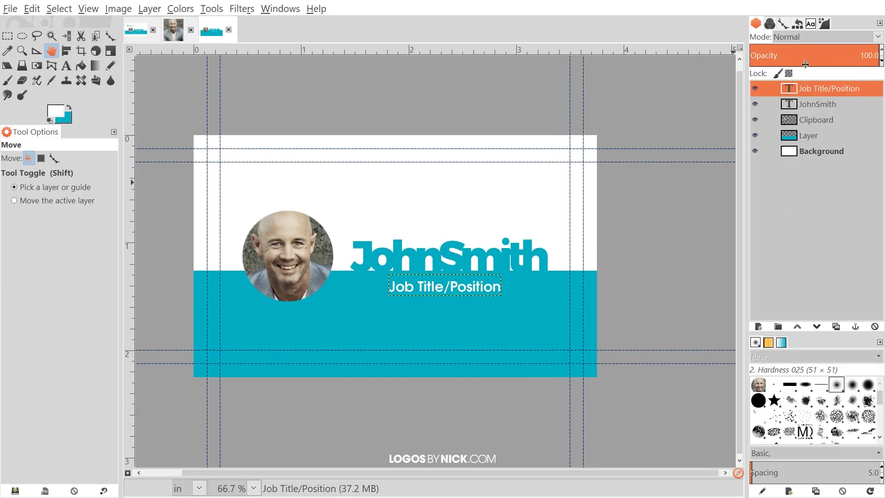
left_click(836, 325)
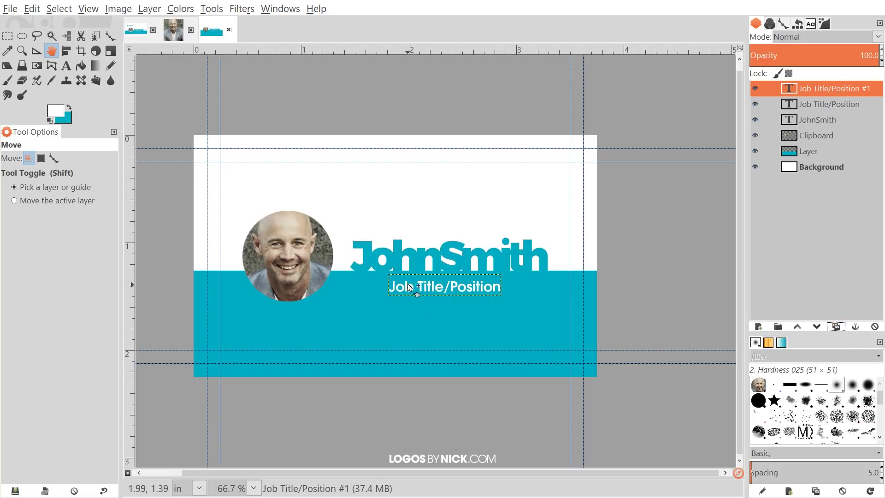
left_click_drag(427, 322, 303, 341)
key("1")
scroll(435, 326, "down", 1)
scroll(434, 325, "left", 1)
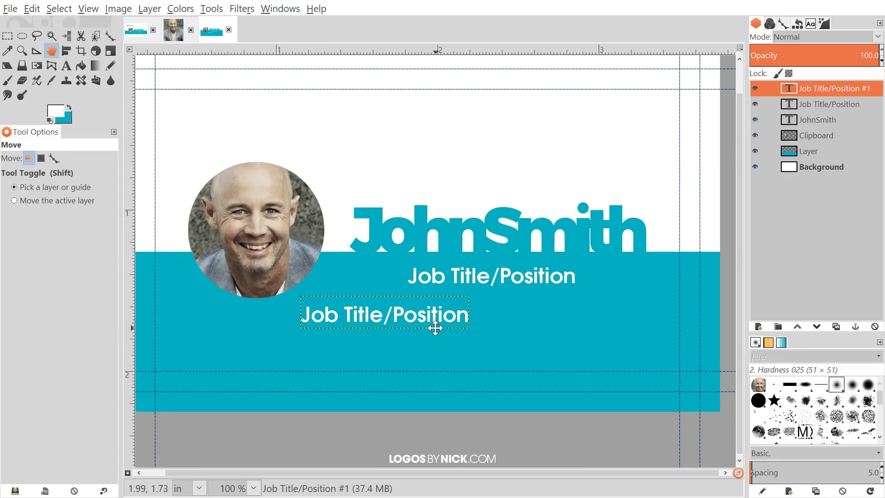
- Set the font size of the duplicated job title text to 27 px
left_click(65, 65)
left_click(355, 318)
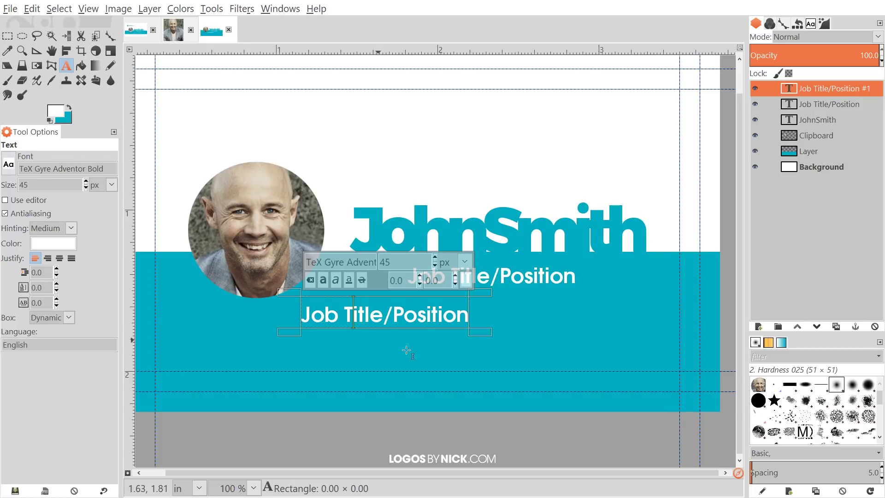
left_click(86, 187)
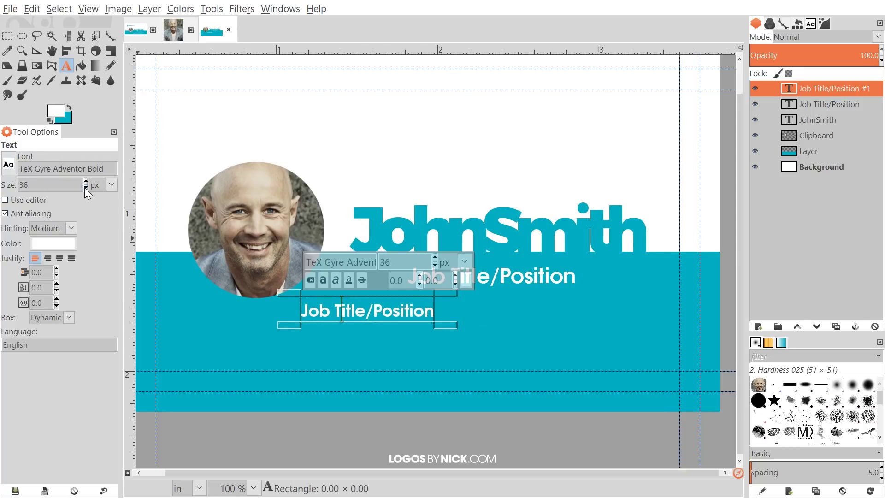
left_click(86, 187)
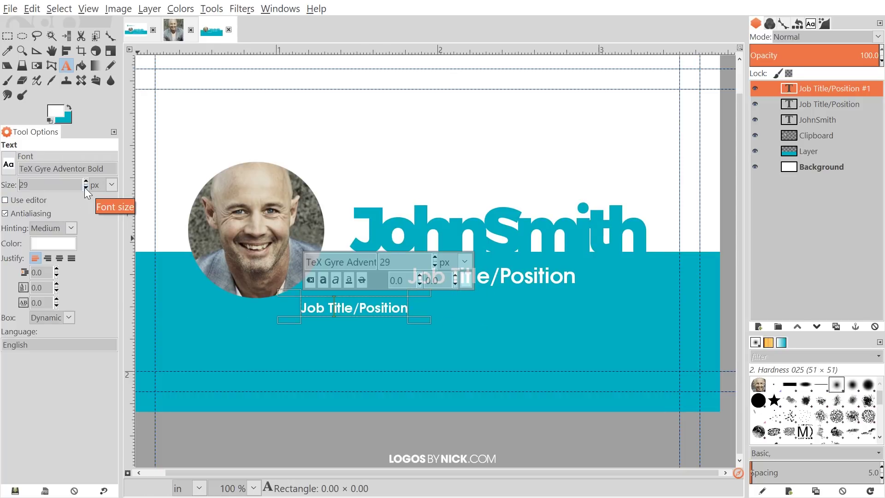
left_click(85, 188)
left_click(86, 188)
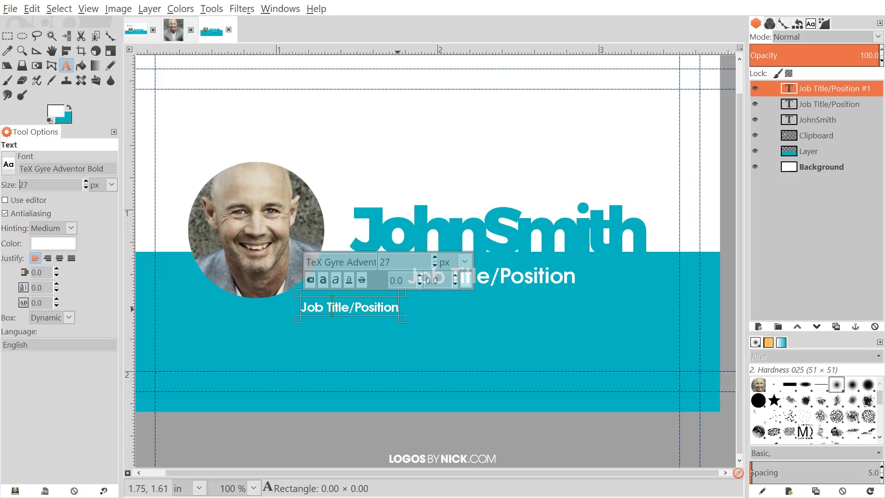
- Replace the duplicated job title text with a phone number and, on a second line, an e-mail address
left_click_drag(398, 307, 278, 307)
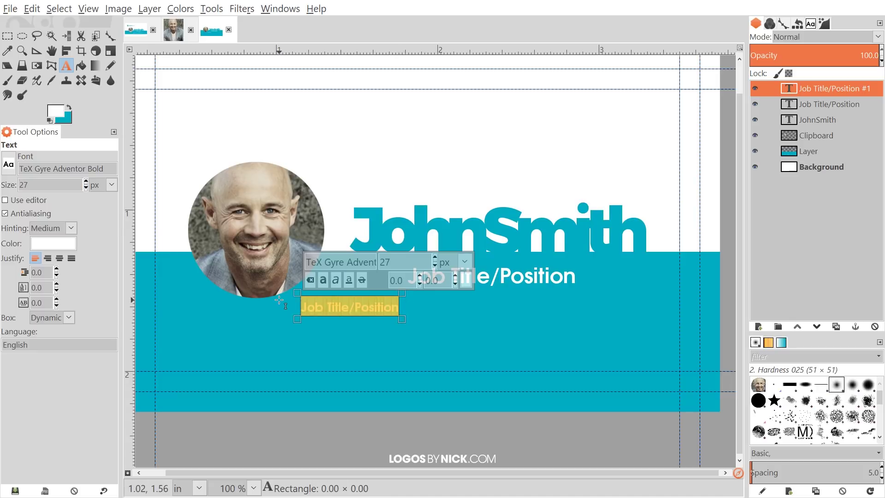
type("555.555.5555")
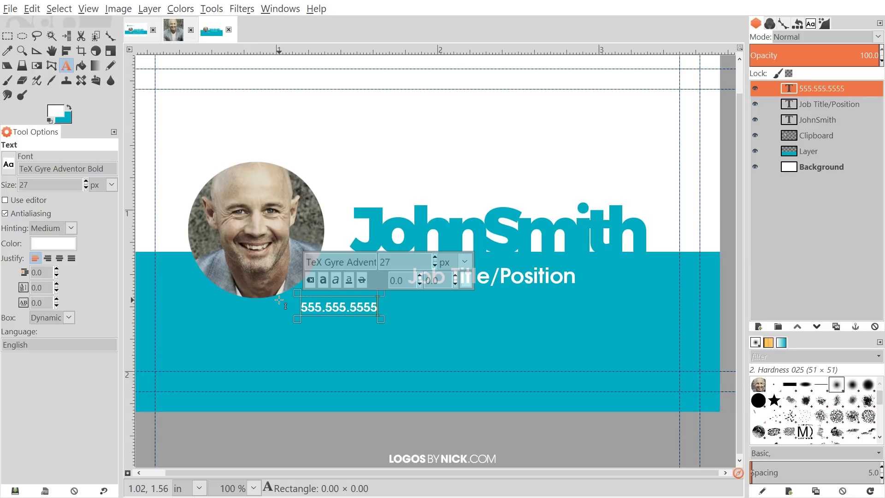
key("Return")
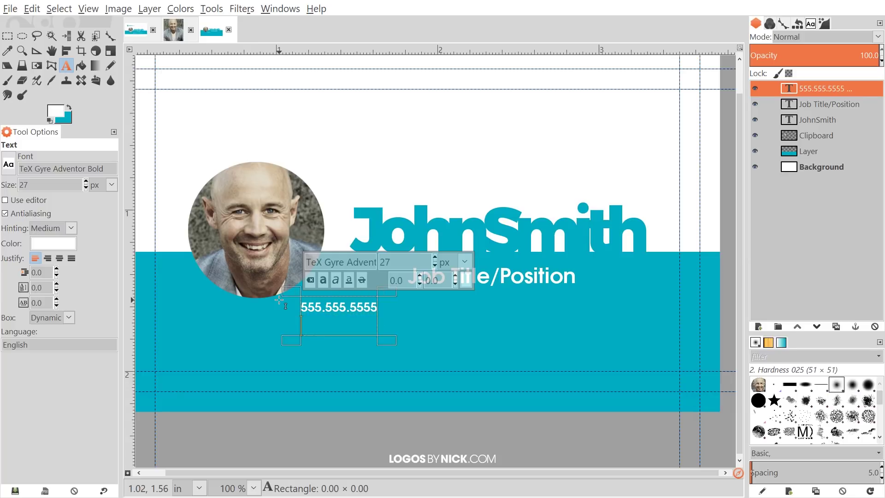
type("name")
type("@email.co")
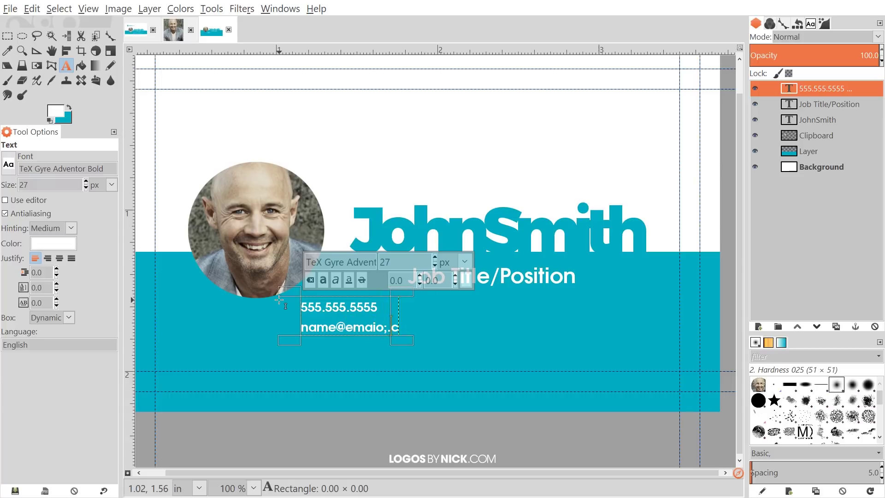
key("BackSpace")
key("BackSpace")
type("com")
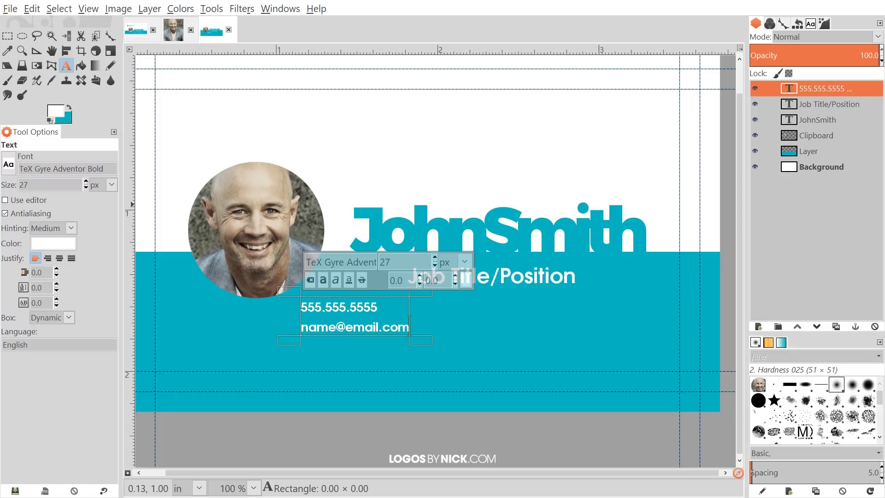
- Set the line spacing of the phone and e-mail text to 17 and shift the block away from the headshot, under the name
left_click(56, 284)
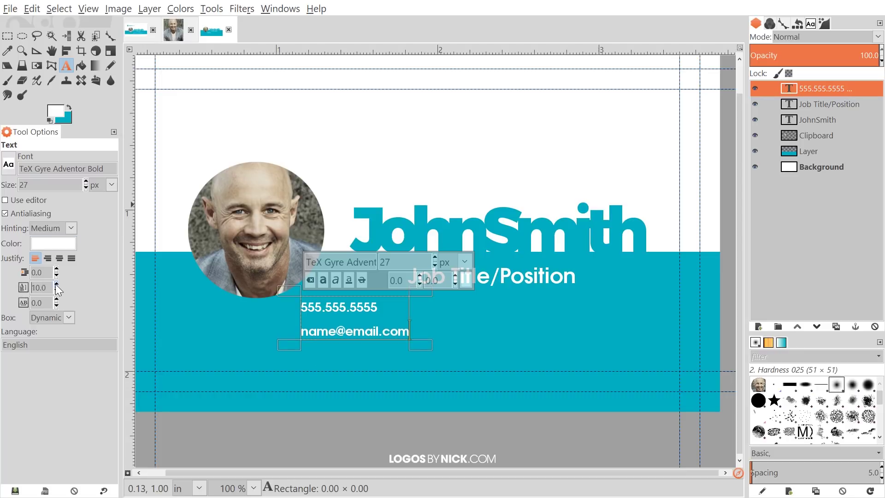
left_click(52, 51)
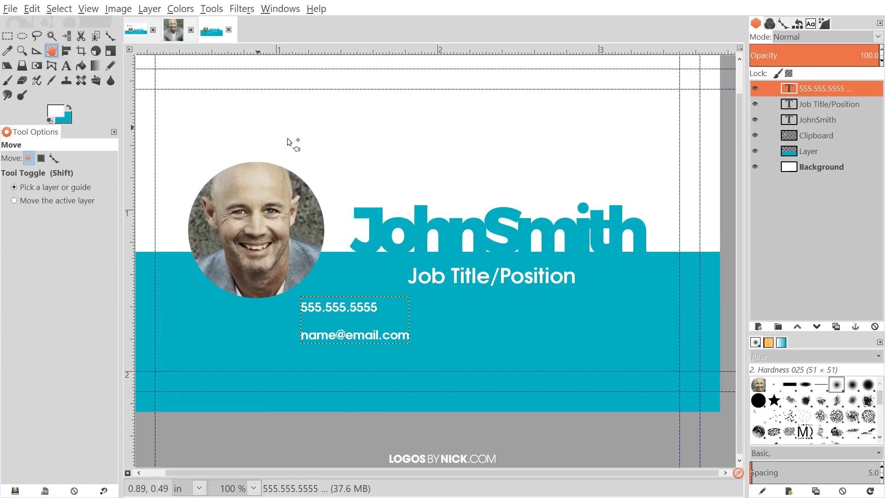
left_click_drag(314, 308, 353, 310)
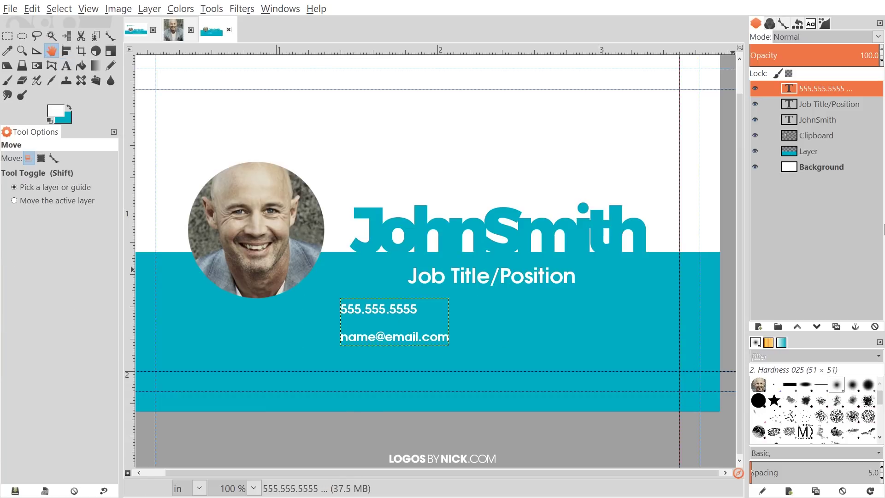
- Duplicate the phone and e-mail text layer and place the copy beside the original at the same height
left_click(836, 326)
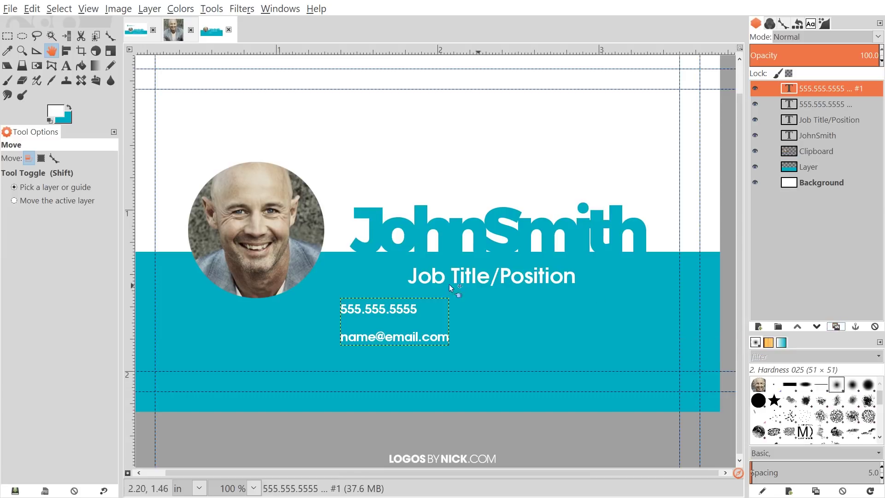
left_click_drag(360, 312, 526, 312)
key("ctrl+z")
- Replace the copied block's text with "City, State" and, on a second line, "CompanyWebsite.com"
left_click(66, 66)
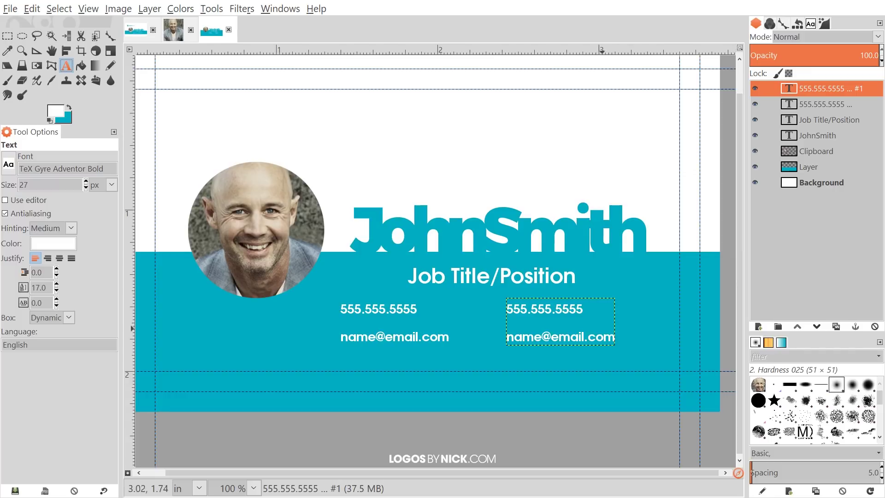
left_click(615, 343)
key("ctrl+a")
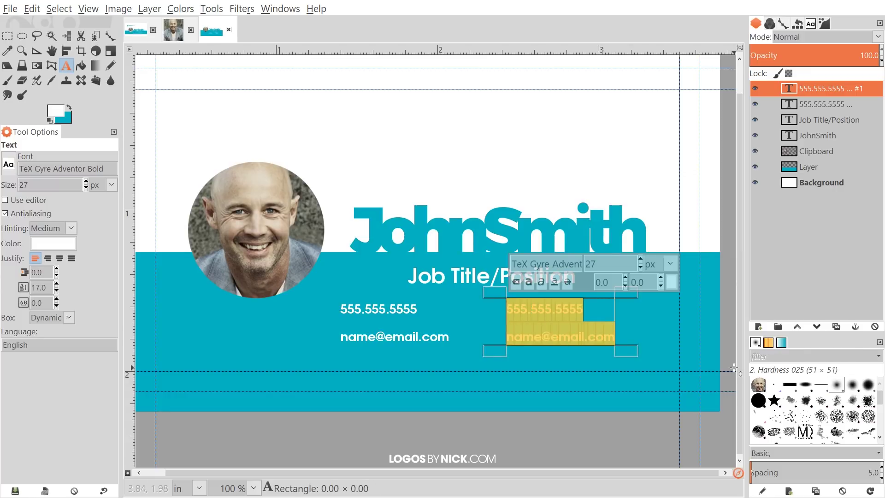
type("City,")
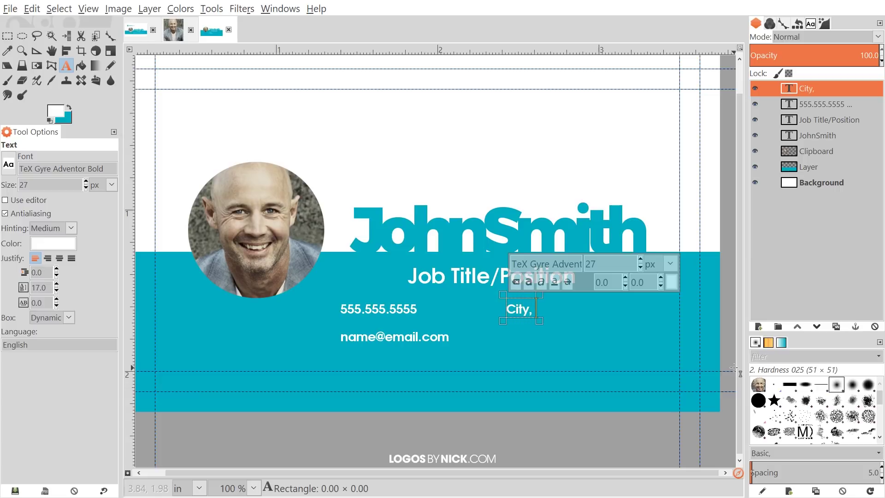
type(" State")
key("Return")
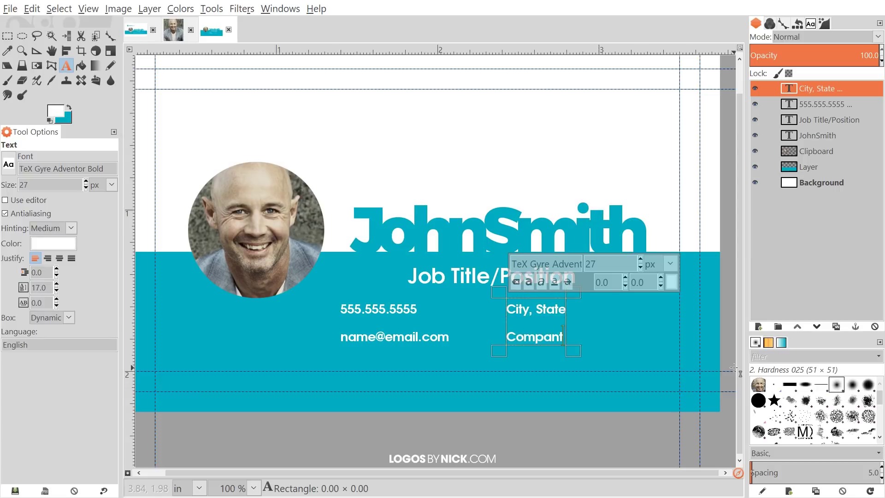
type("CompanyWebsite.com")
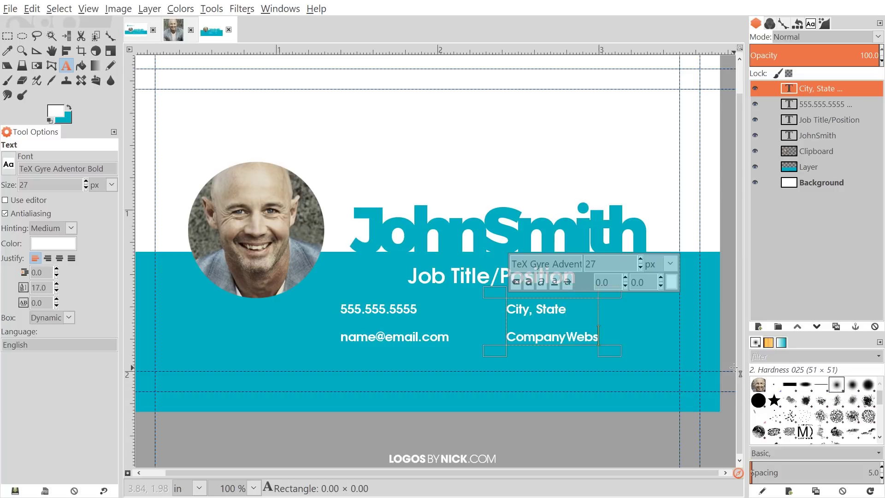
- Move the phone and e-mail block slightly closer to the city and website block, then select the Background layer
left_click(51, 52)
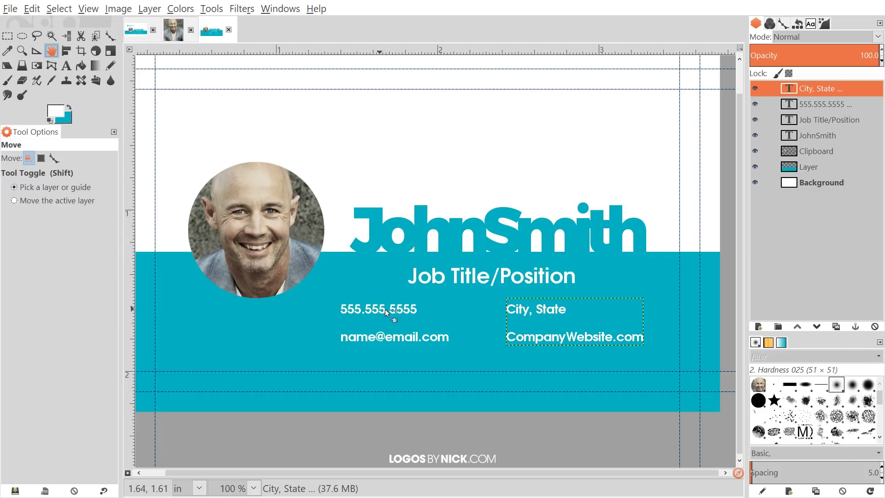
mouse_move(399, 306)
left_mouse_down()
mouse_move(409, 306)
mouse_move(399, 309)
left_mouse_up()
key("ctrl+z")
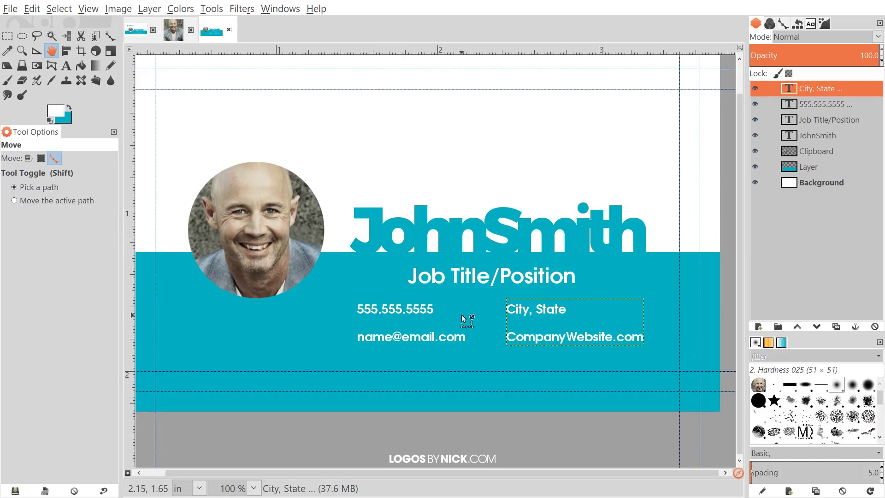
scroll(461, 315, "down", 1)
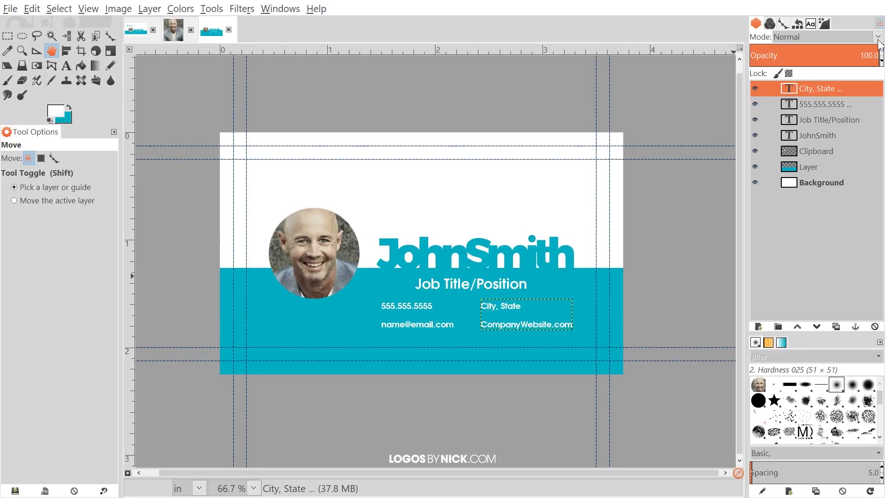
left_click(814, 182)
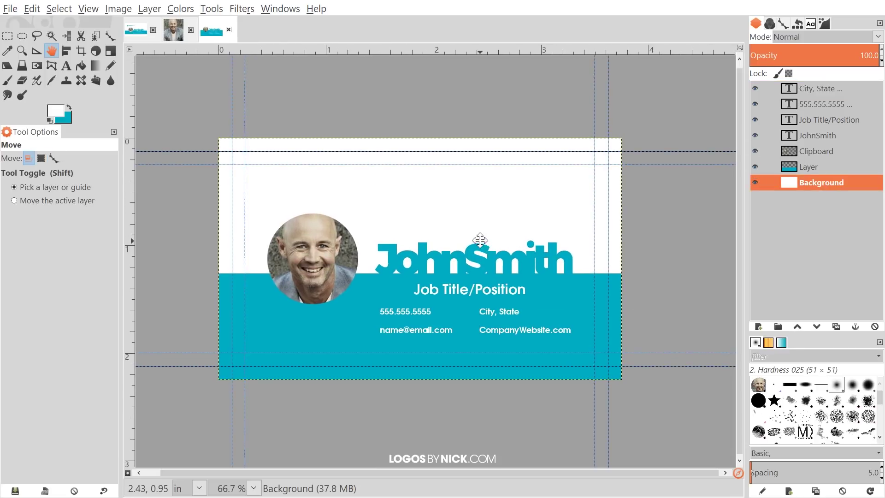
- Switch to the finished business-card.png image and examine its contact icons, social media row and logo placement
left_click(140, 29)
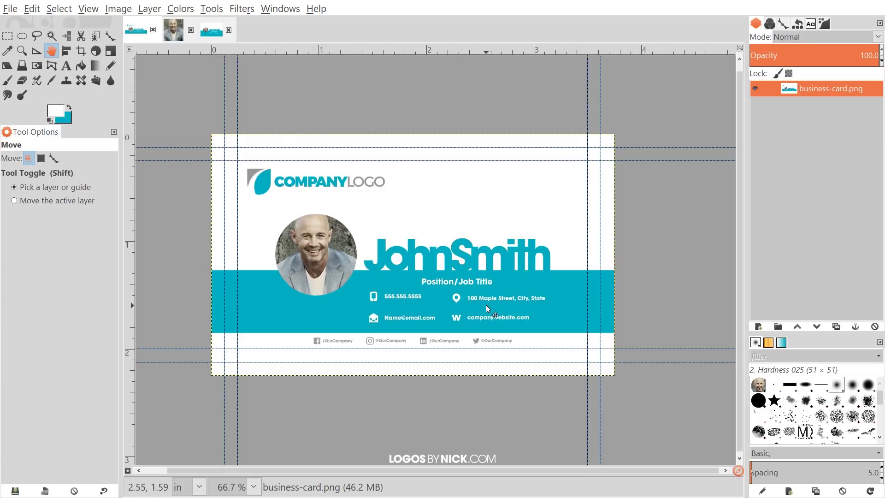
left_click_drag(457, 291, 451, 305)
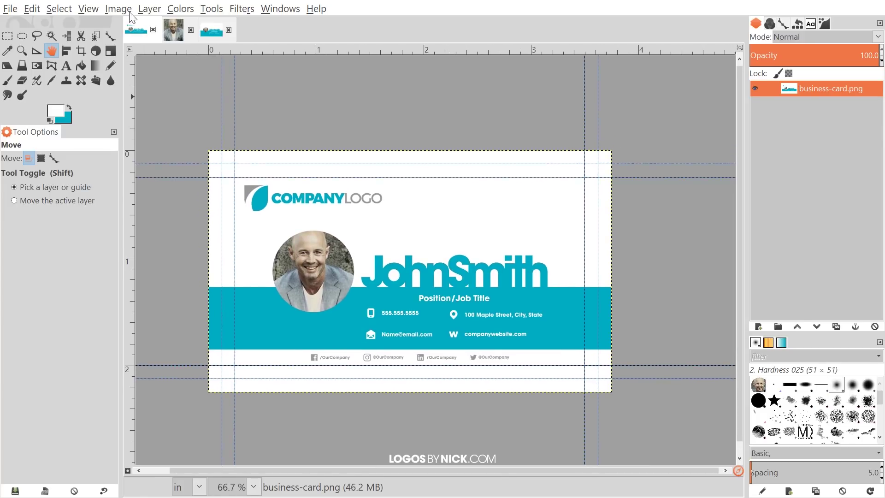